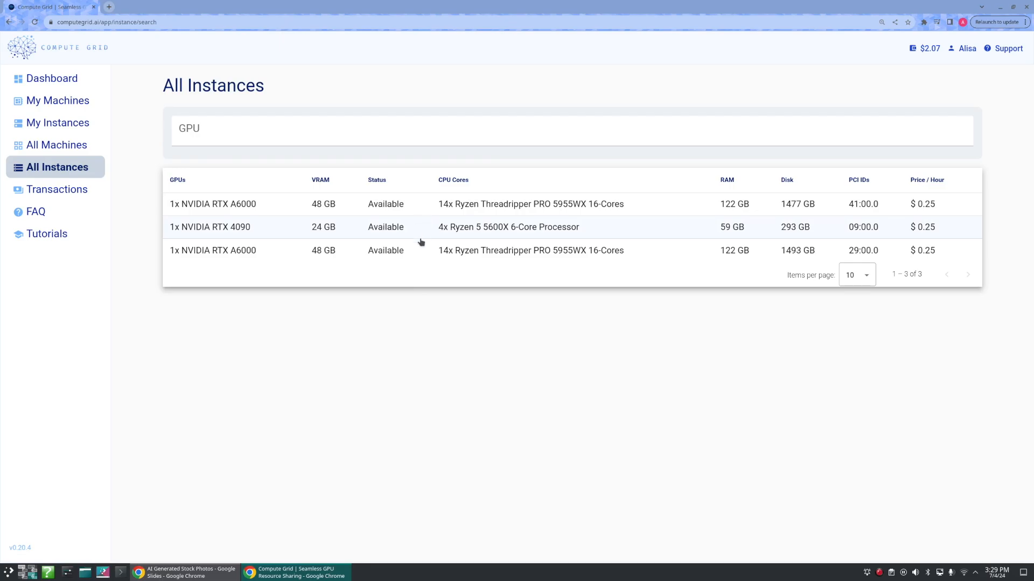
# Start an instance on the available 1x NVIDIA RTX A6000 with 1493 GB of disk.
pyautogui.click(422, 257)
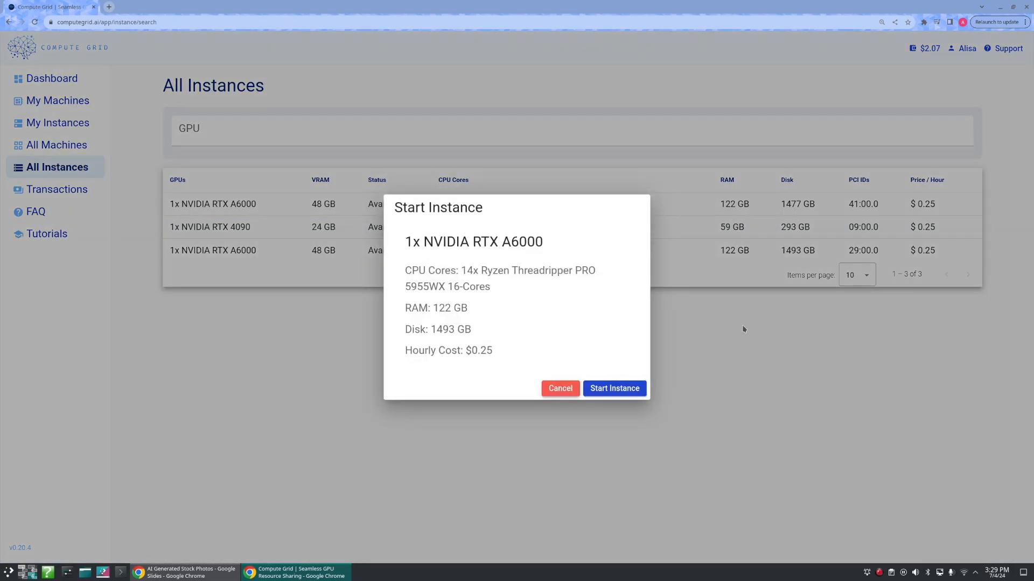
pyautogui.click(612, 394)
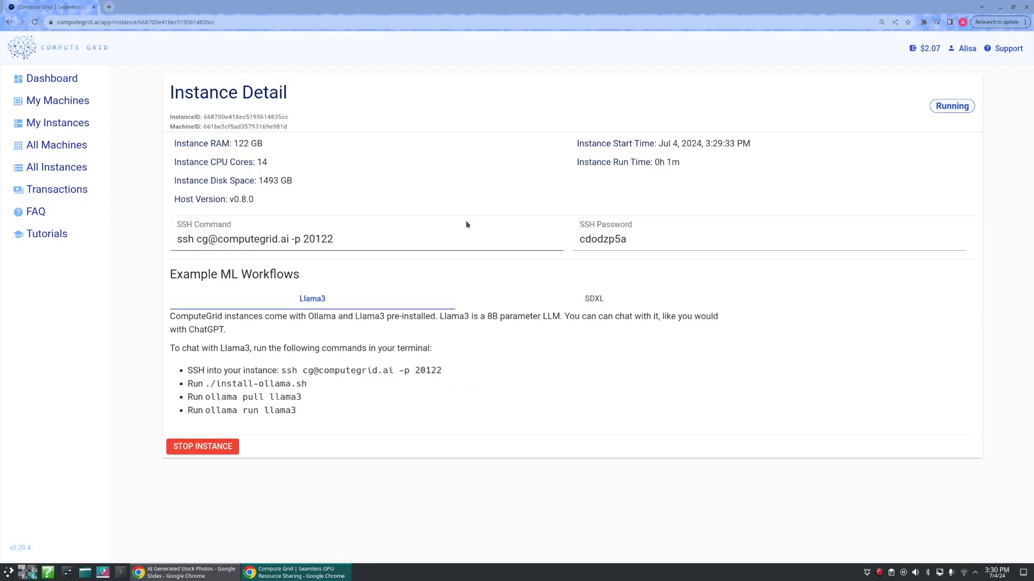
# Launch the SDXL example workflow on the running instance and open ComfyUI from the provided link.
pyautogui.moveTo(304, 276); pyautogui.dragTo(147, 278)
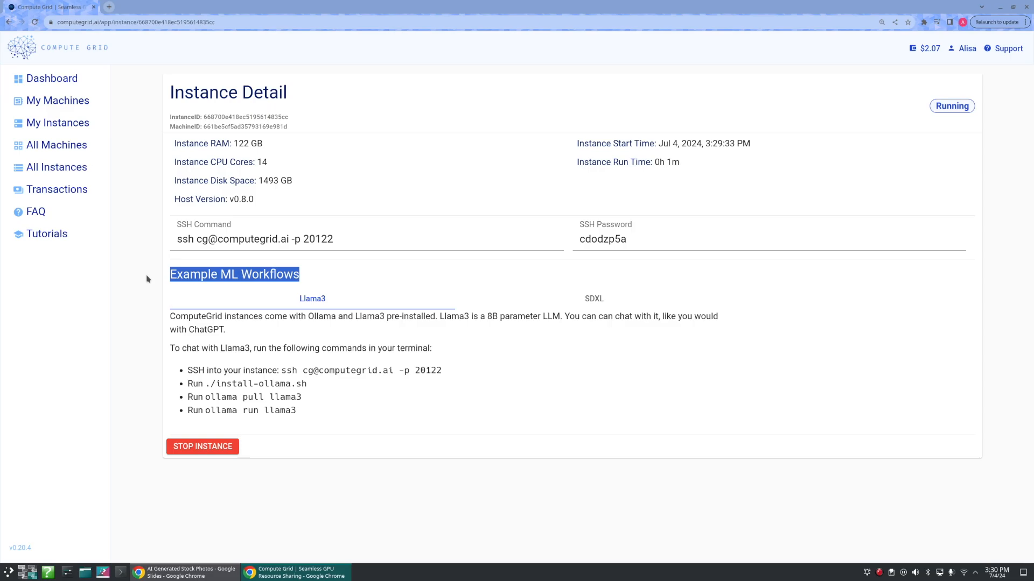
pyautogui.click(385, 273)
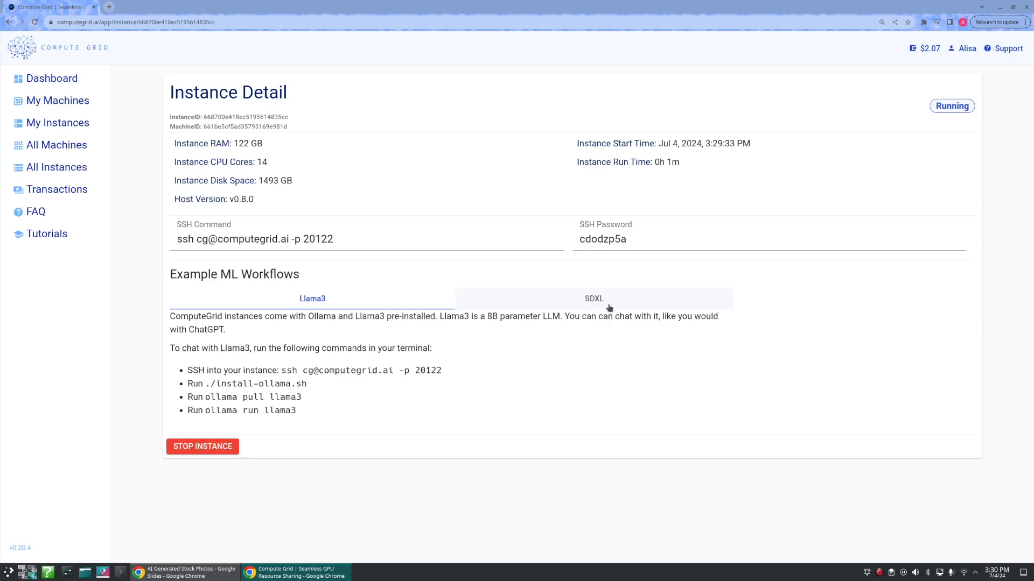
pyautogui.click(609, 308)
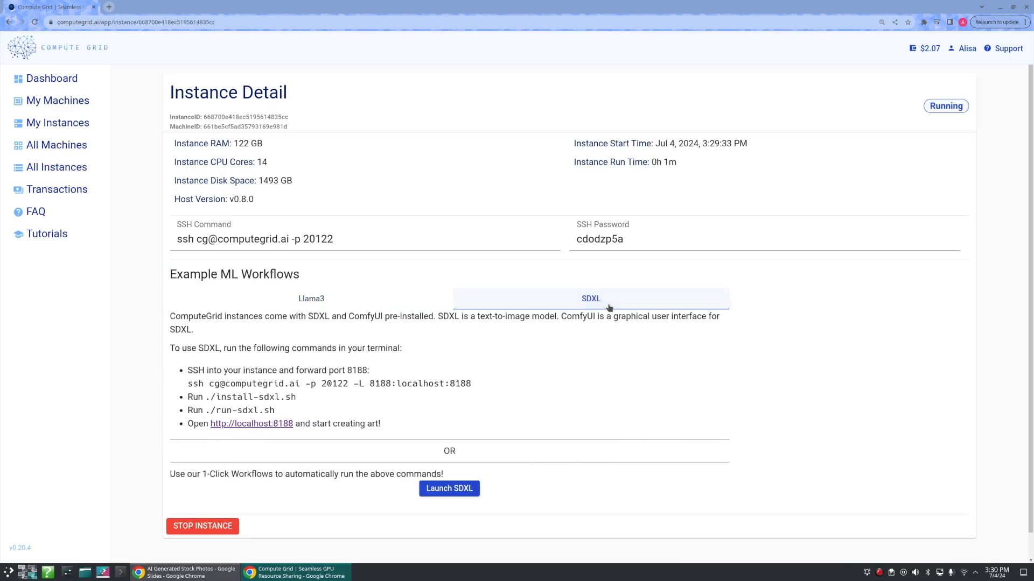
pyautogui.click(470, 494)
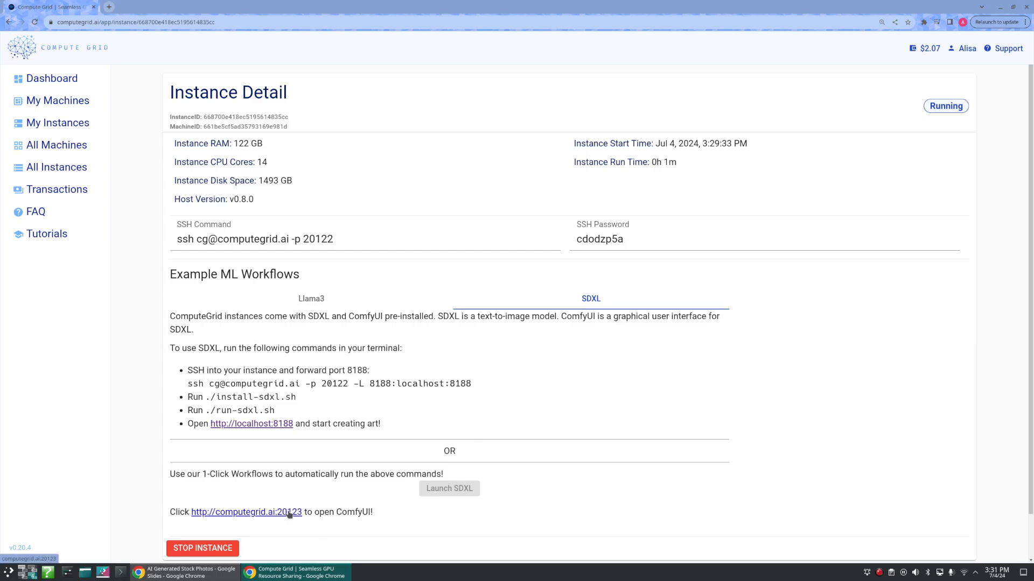
pyautogui.click(288, 513)
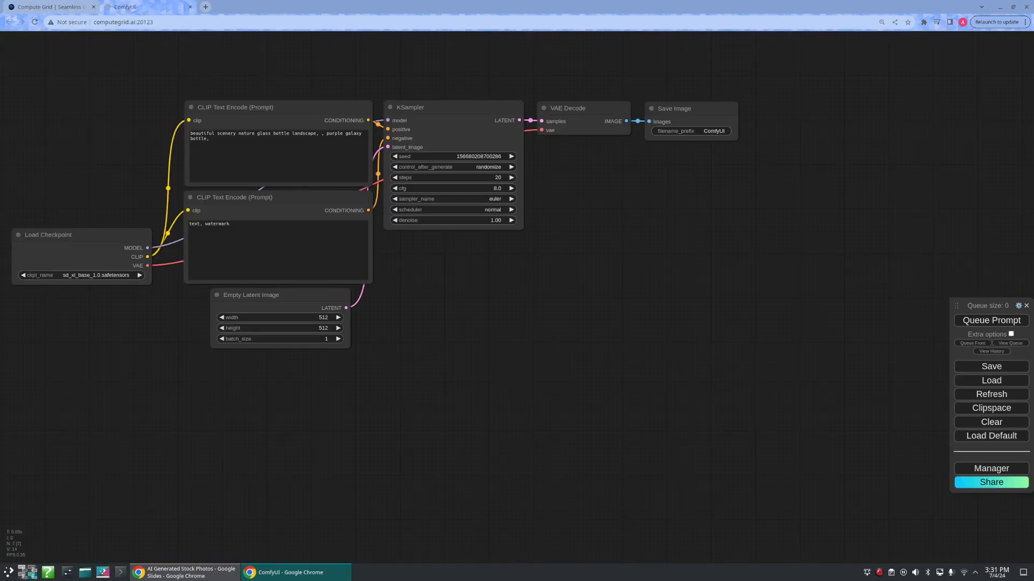
# Enlarge the Save Image node into a large preview area that extends well below the other nodes.
pyautogui.moveTo(598, 385); pyautogui.dragTo(662, 403)
pyautogui.scroll(-2, 708, 352)
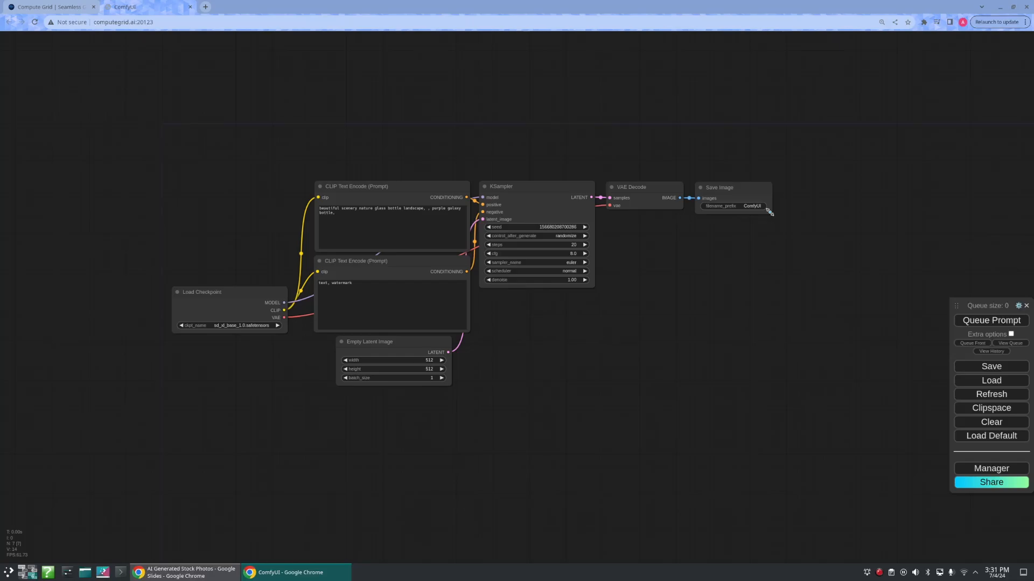
pyautogui.moveTo(769, 211); pyautogui.dragTo(885, 453)
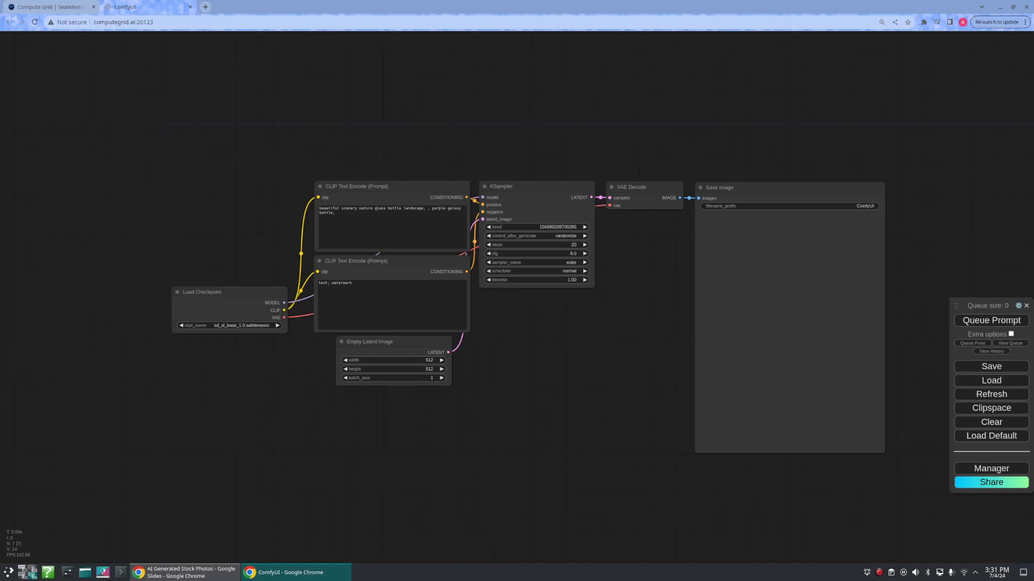
# Set the Empty Latent Image node to 1024 width, 1024 height and a batch size of 4.
pyautogui.click(425, 360)
pyautogui.write('1024')
pyautogui.press('Return')
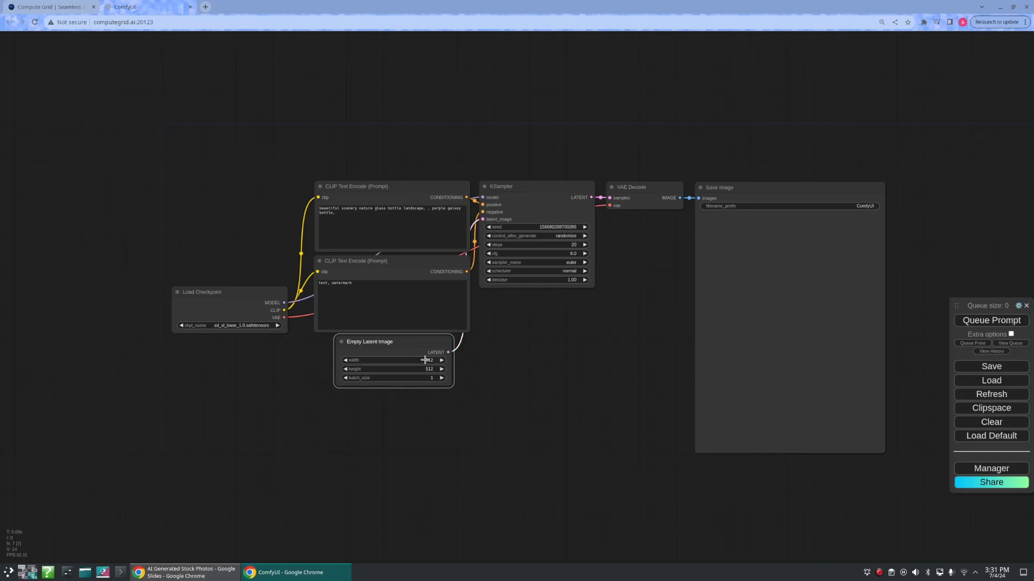
pyautogui.click(415, 371)
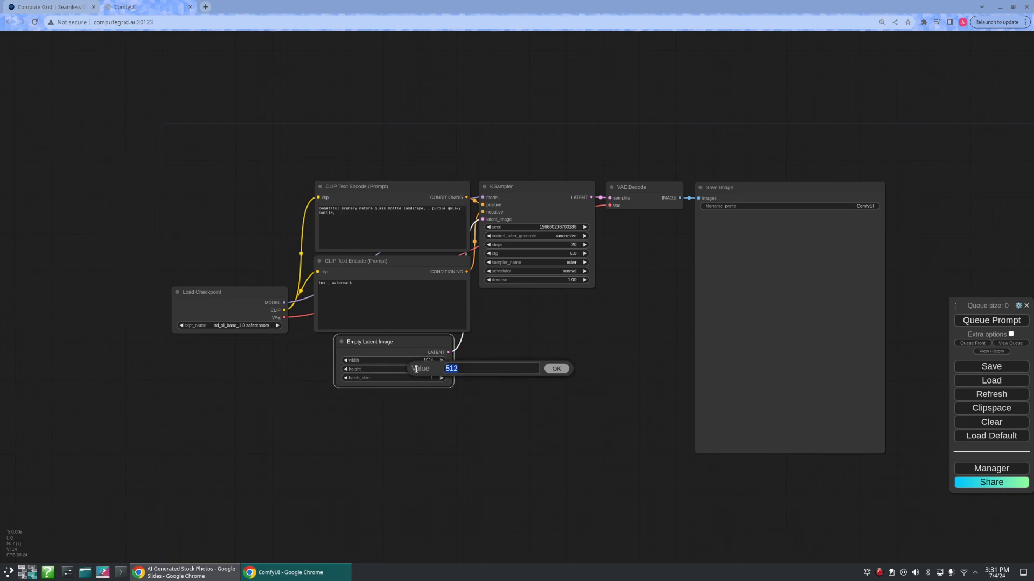
pyautogui.write('1024')
pyautogui.press('Return')
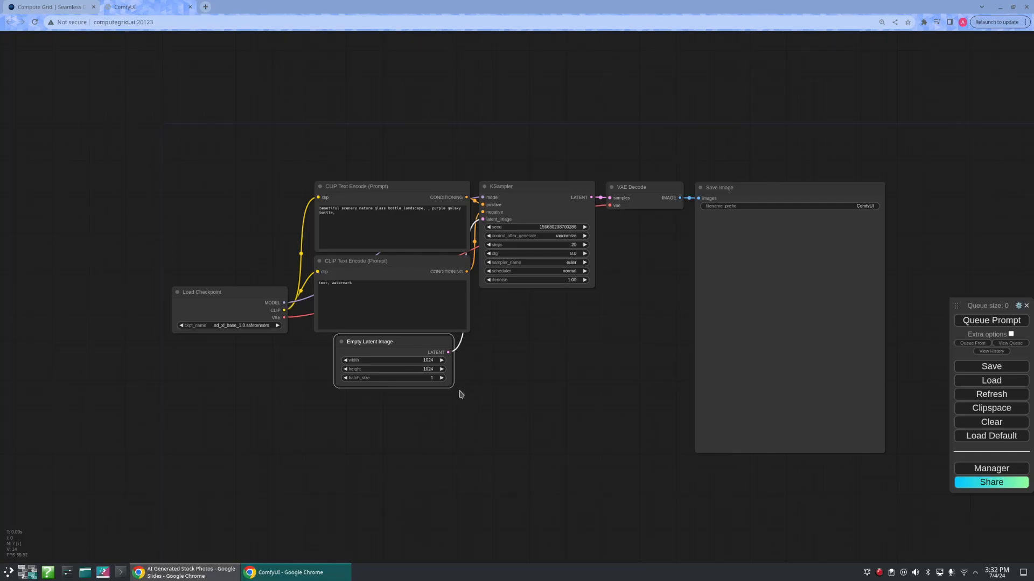
pyautogui.click(428, 378)
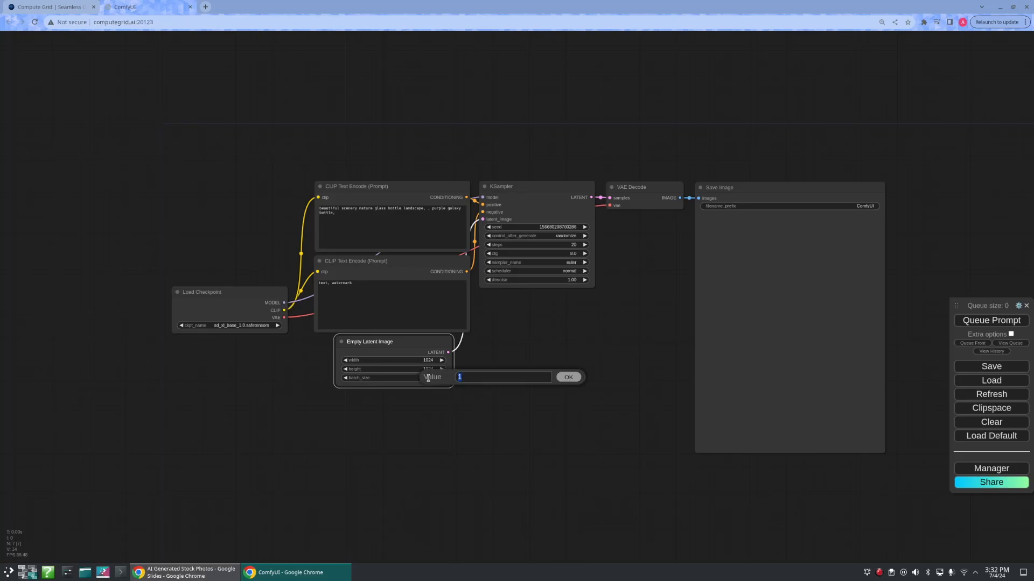
pyautogui.write('4')
pyautogui.press('Return')
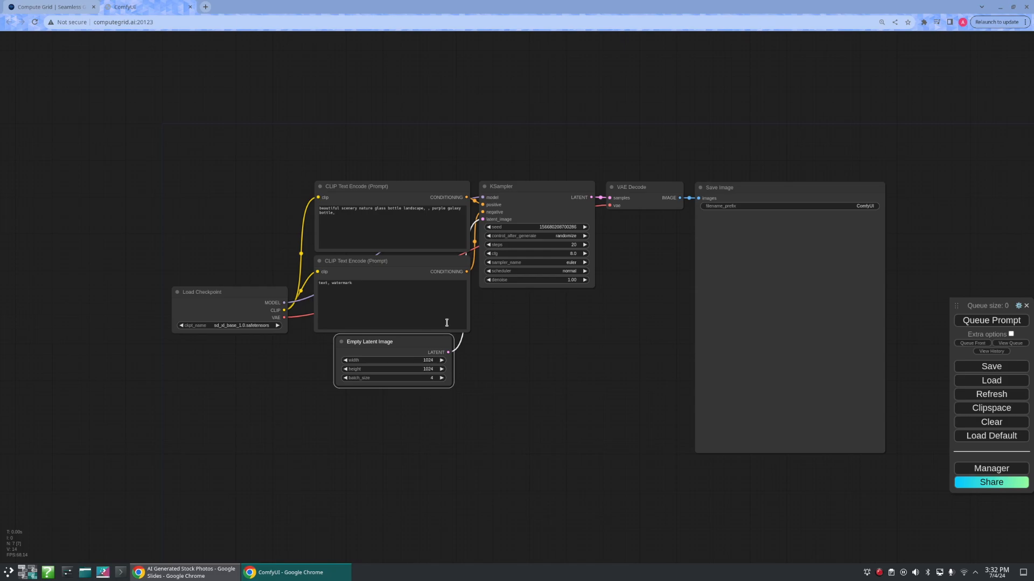
# Set the KSampler node's steps to 30.
pyautogui.scroll(2, 575, 287)
pyautogui.moveTo(624, 353); pyautogui.dragTo(624, 388)
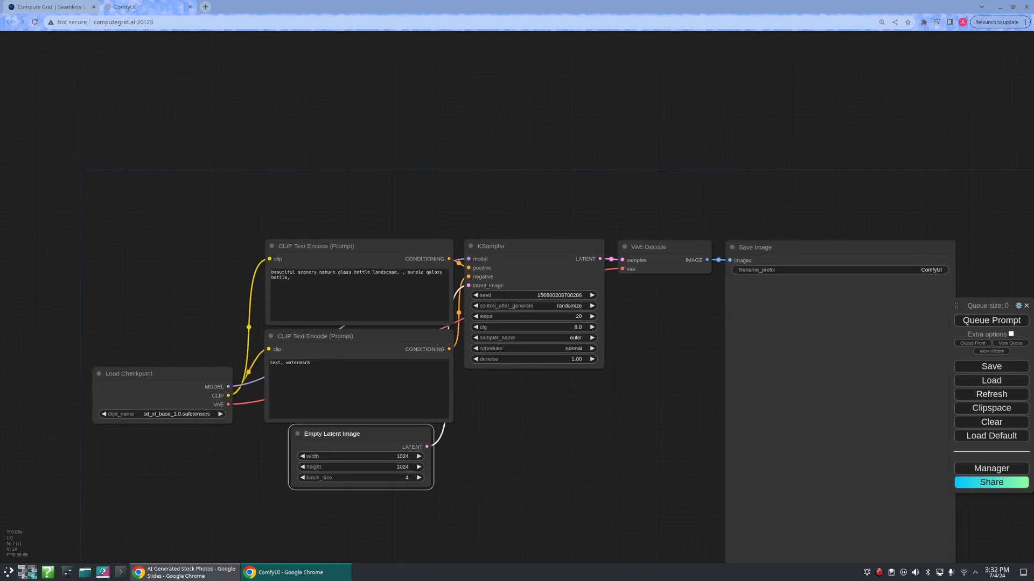
pyautogui.click(574, 316)
pyautogui.write('30')
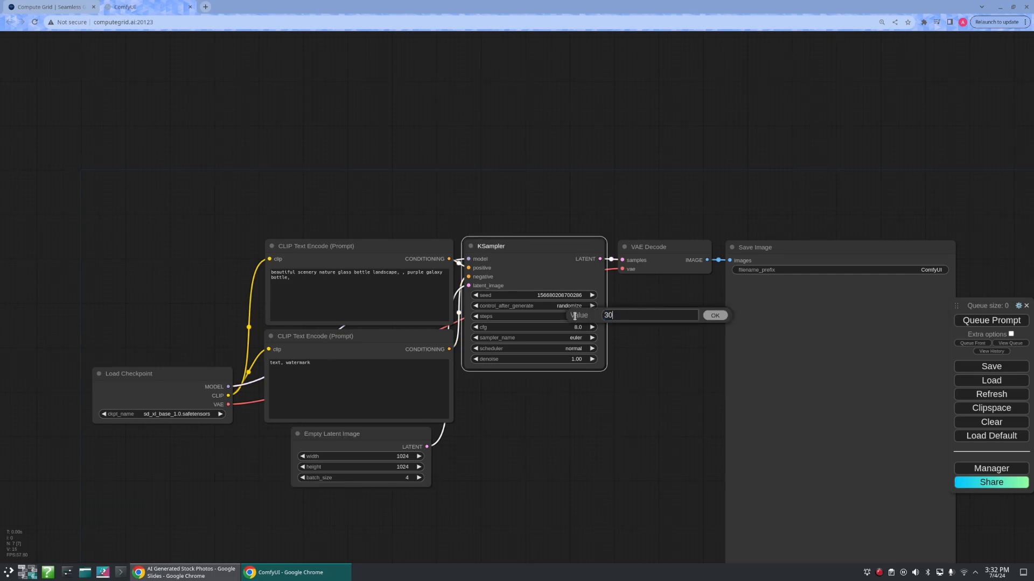
pyautogui.press('Return')
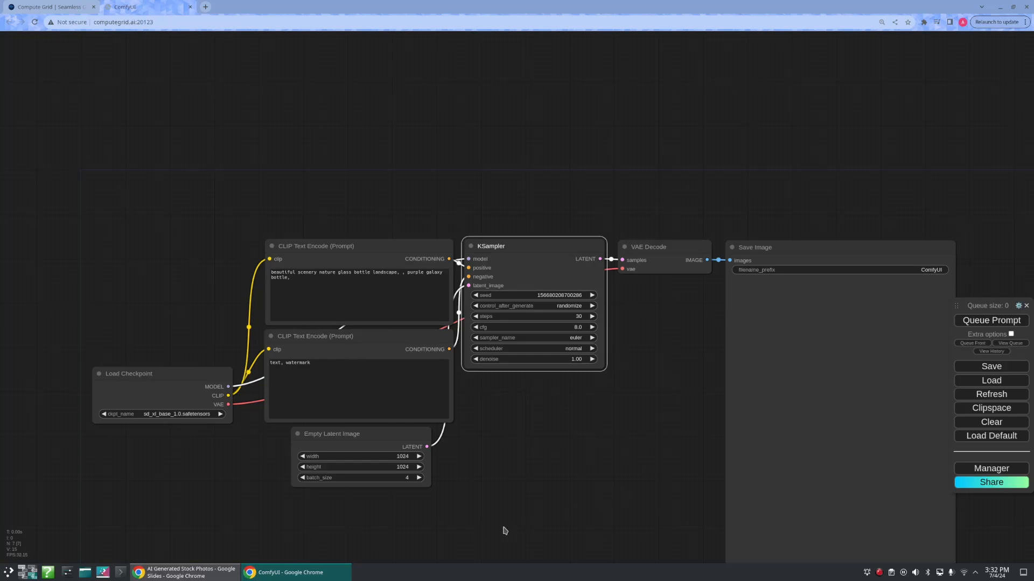
# Set the KSampler's sampler to dpm_2 and its scheduler to karras.
pyautogui.click(574, 340)
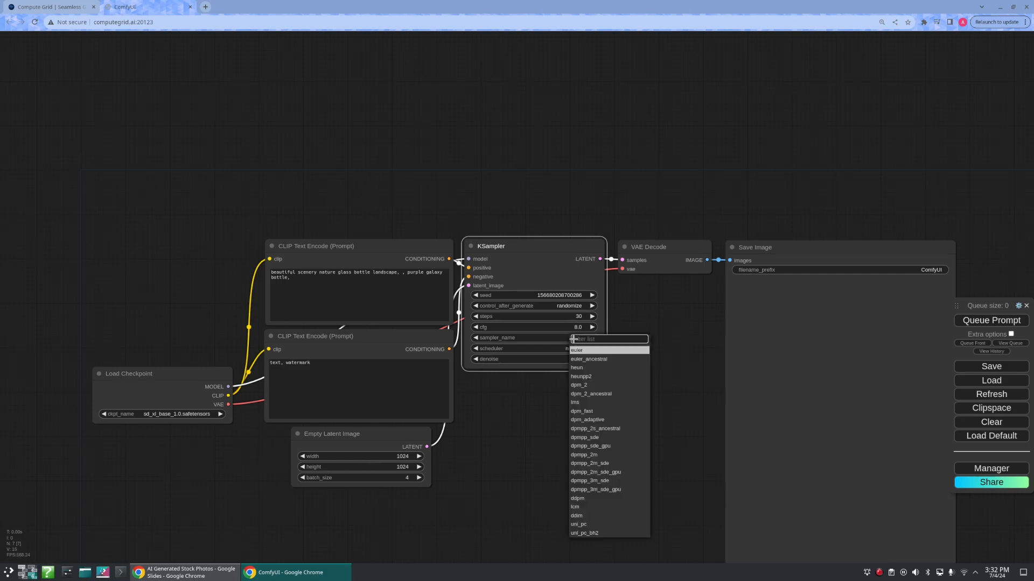
pyautogui.click(593, 387)
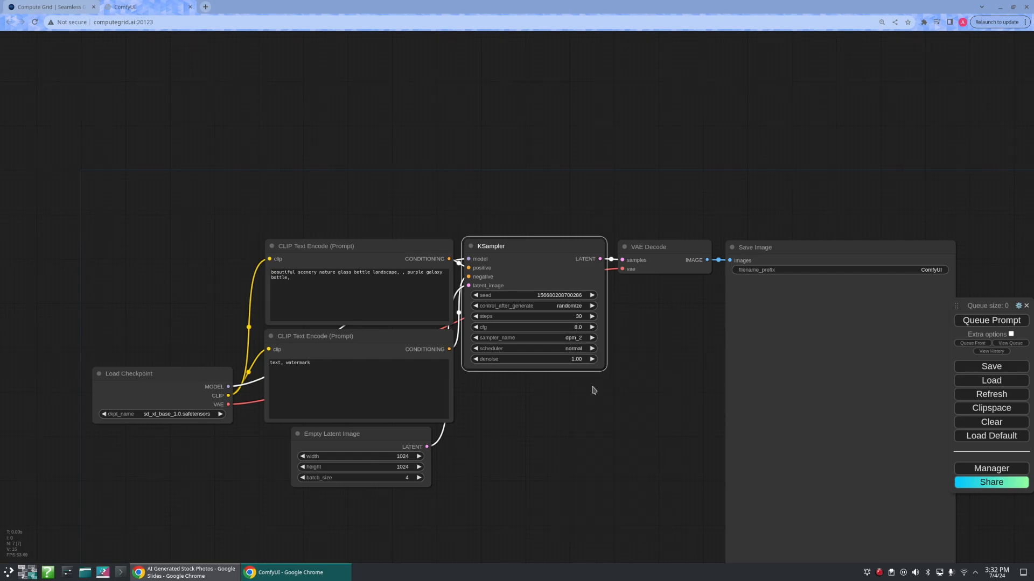
pyautogui.click(576, 348)
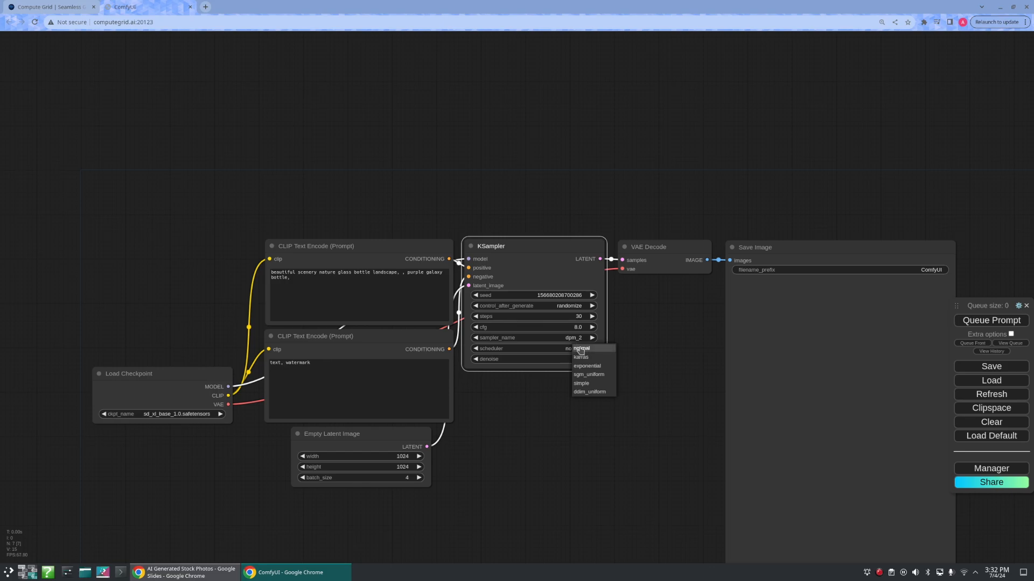
pyautogui.click(583, 358)
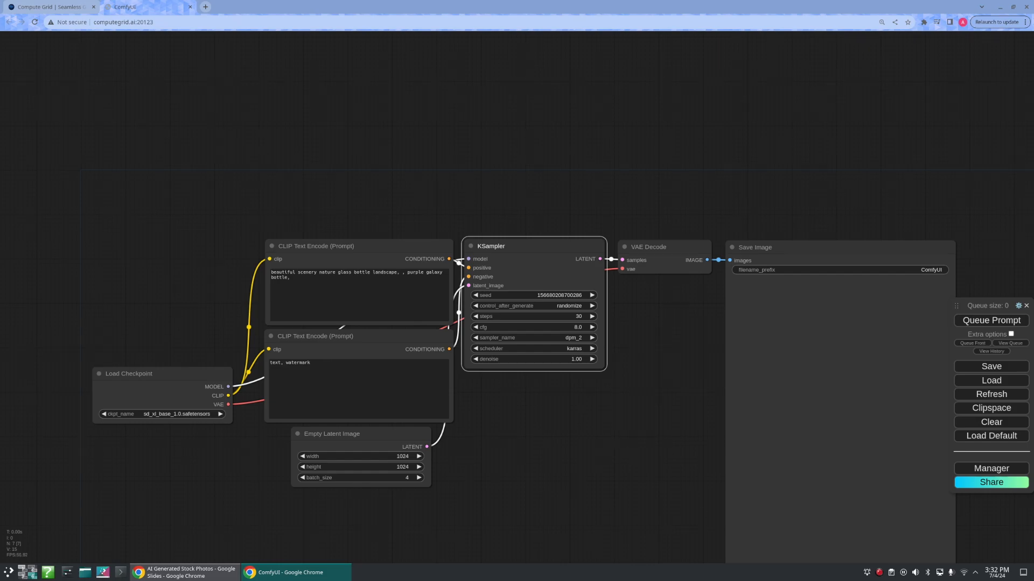
pyautogui.click(580, 340)
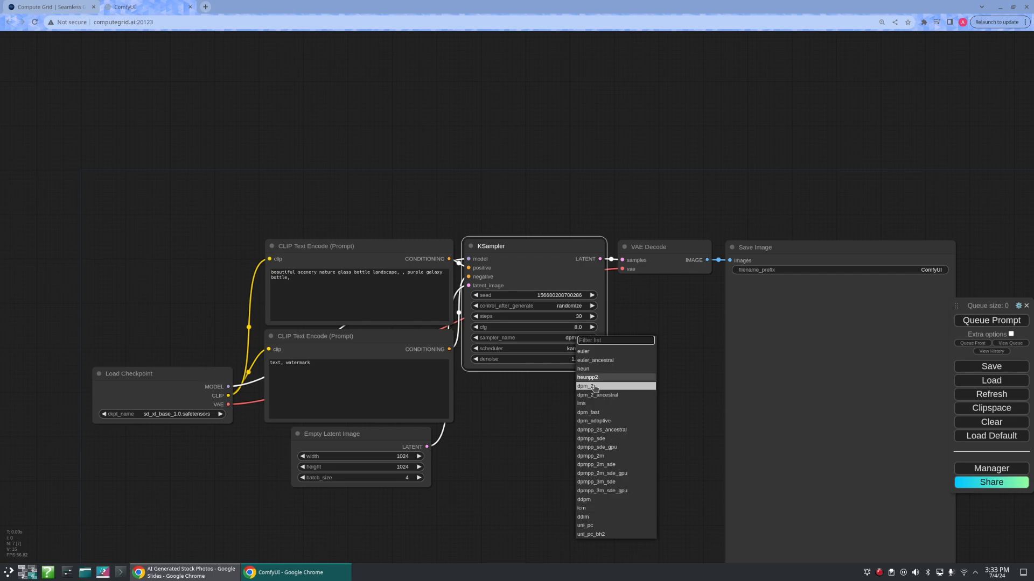
pyautogui.click(539, 428)
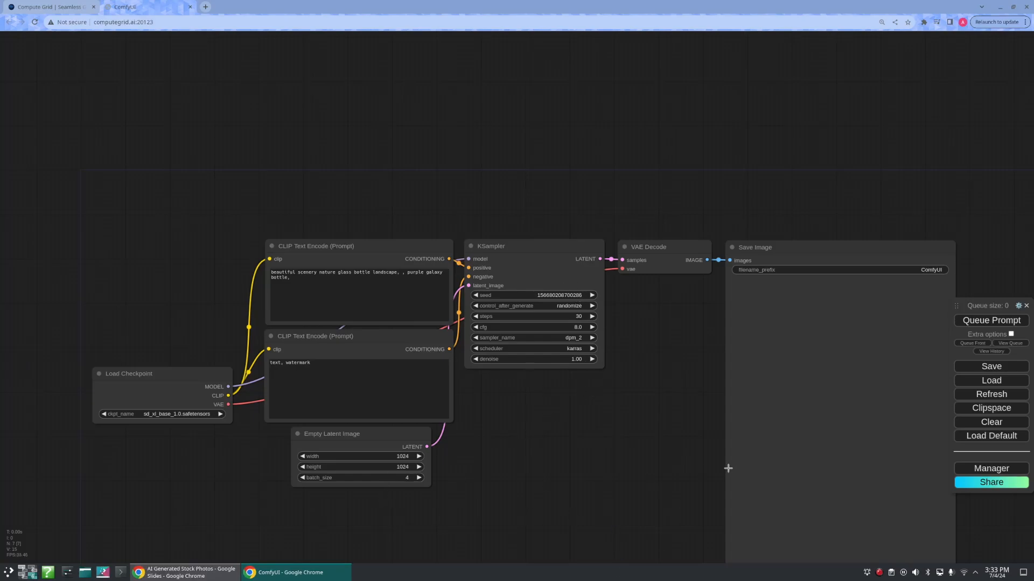
# Extend the negative prompt after "text, watermark" with ", unrealistic, cartoon, duplicates, deformed, glitch, noisy".
pyautogui.scroll(-1, 727, 469)
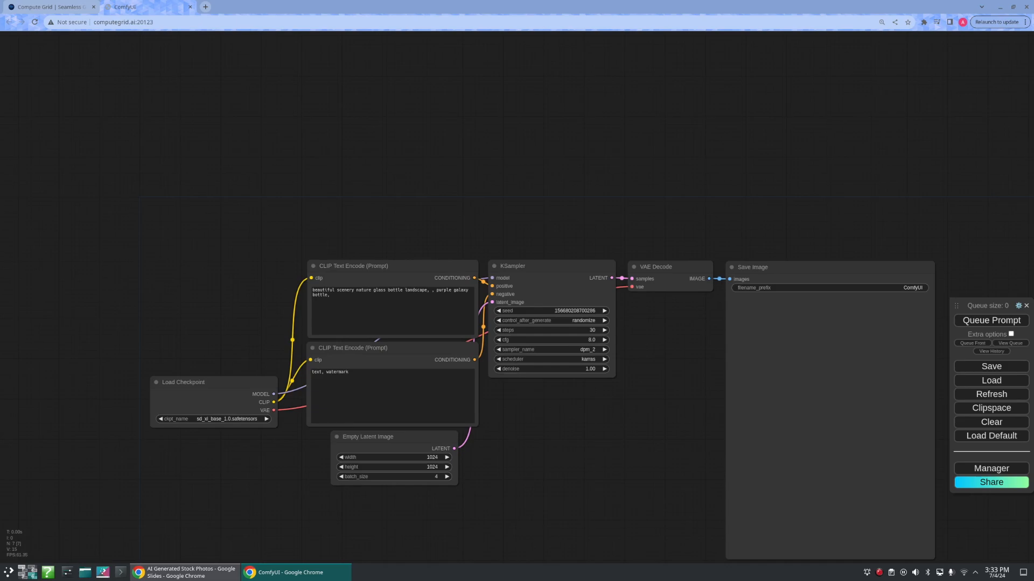
pyautogui.moveTo(676, 471); pyautogui.dragTo(758, 519)
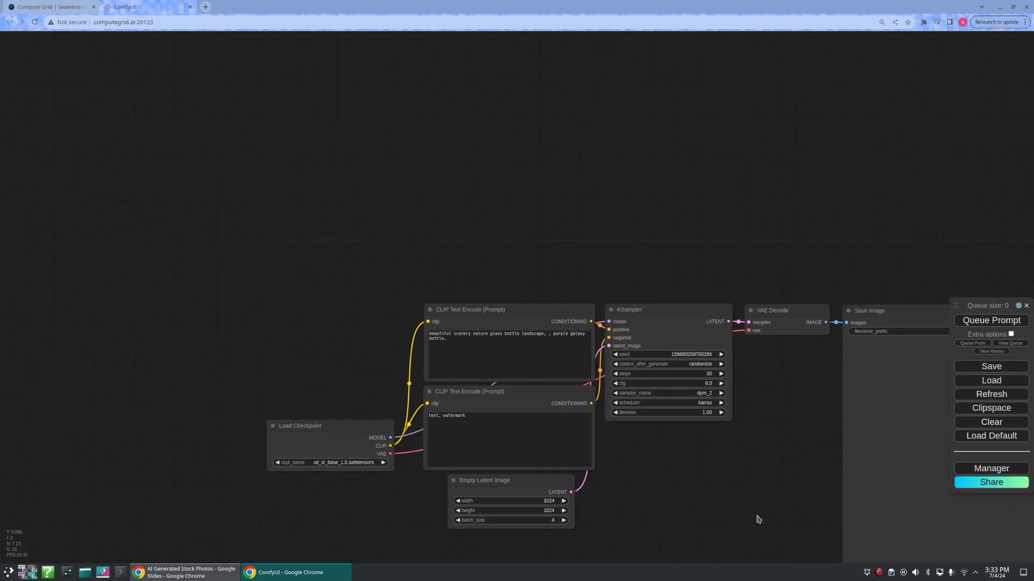
pyautogui.scroll(1, 650, 473)
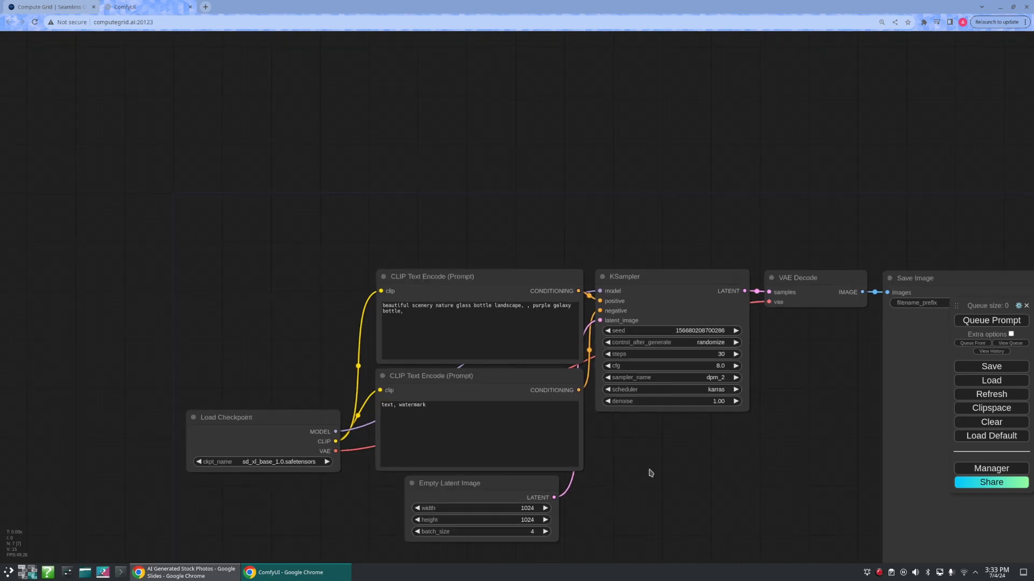
pyautogui.scroll(1, 651, 473)
pyautogui.moveTo(651, 473); pyautogui.dragTo(641, 418)
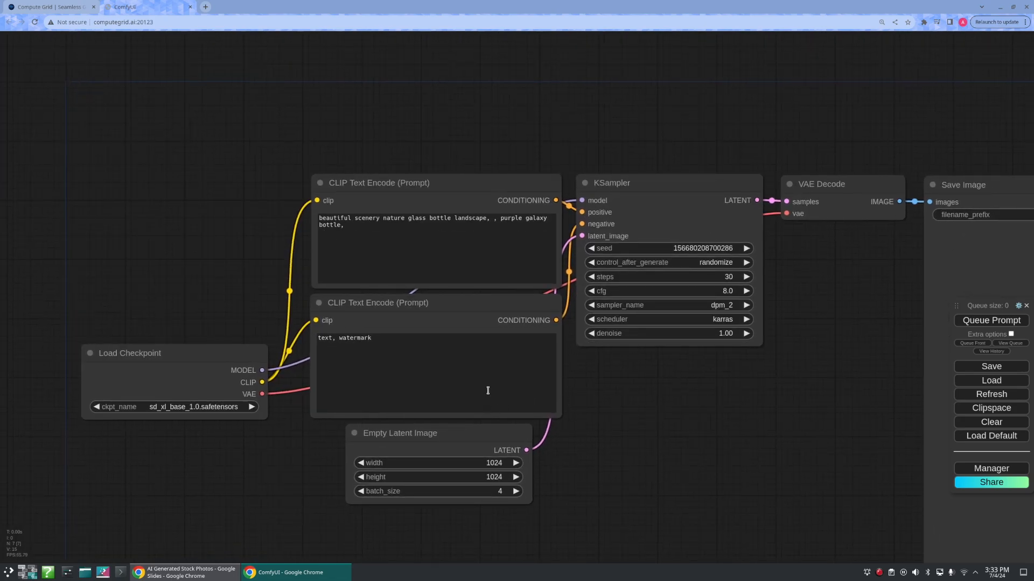
pyautogui.click(445, 351)
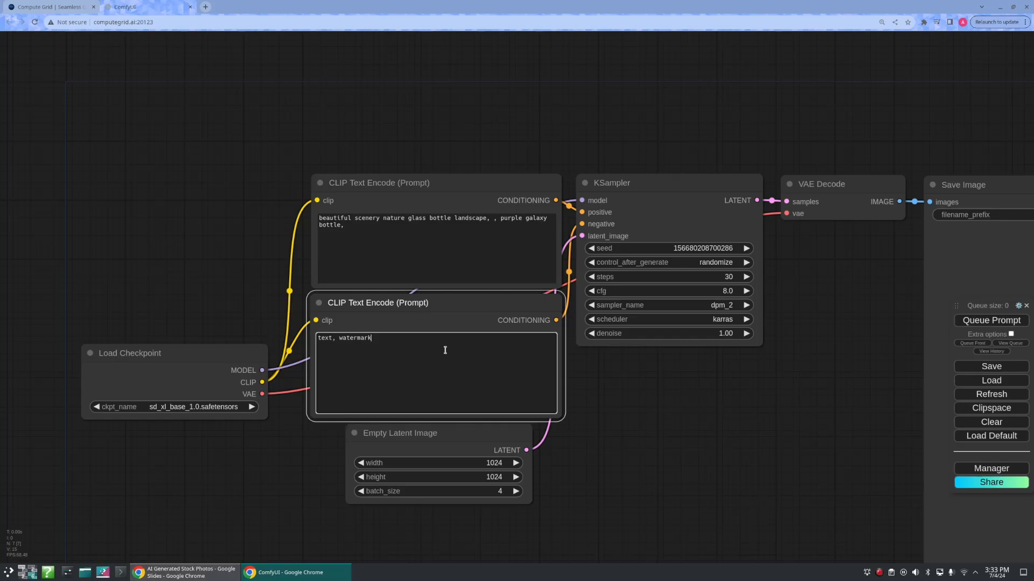
pyautogui.write('un')
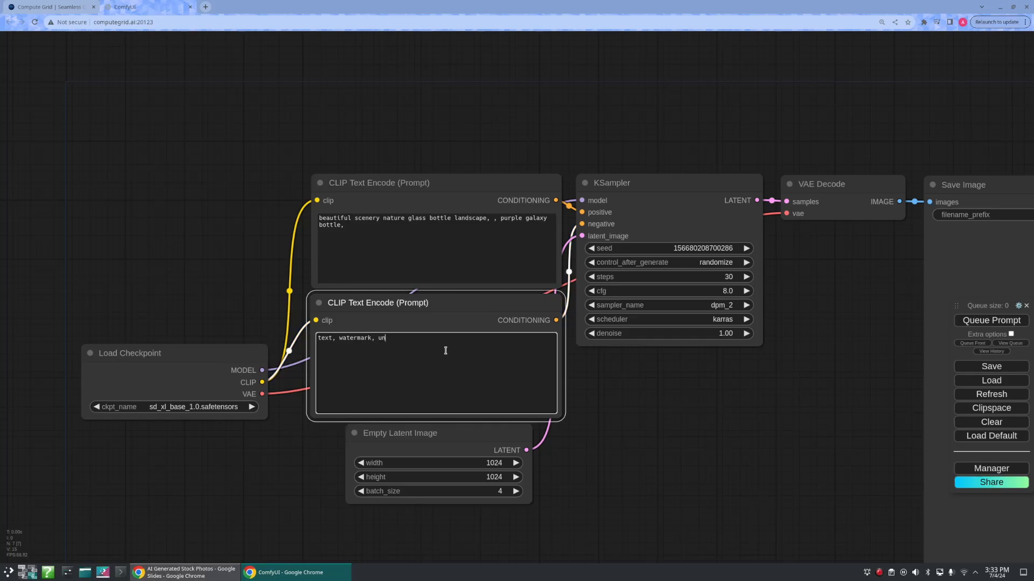
pyautogui.write('realistic, cartoon, duplicates, deformed, glitch, noisy')
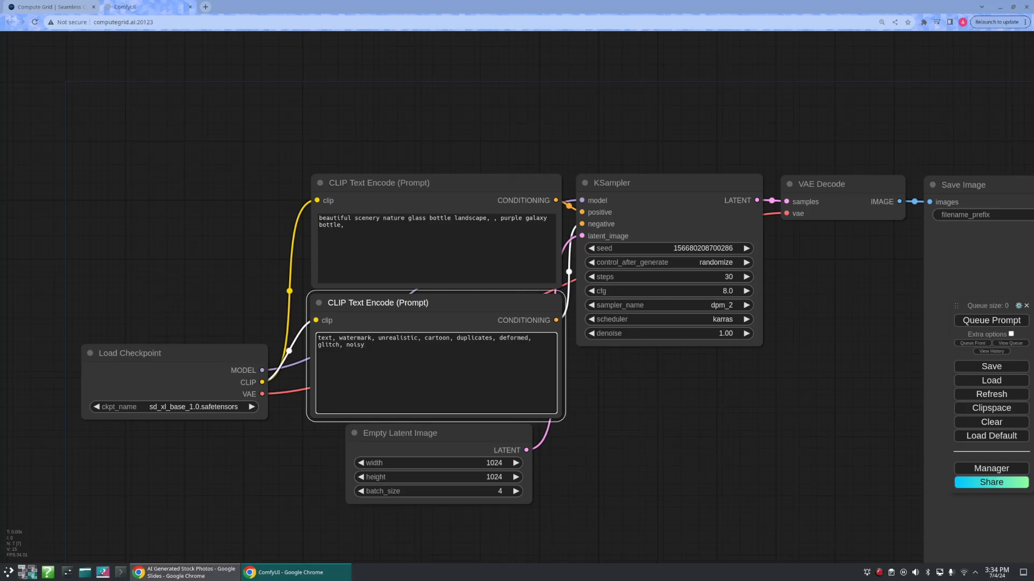
# Replace the positive prompt with "stock photo of", a blank line, and "realistic, highly detailed,photograph".
pyautogui.moveTo(395, 237); pyautogui.dragTo(313, 214)
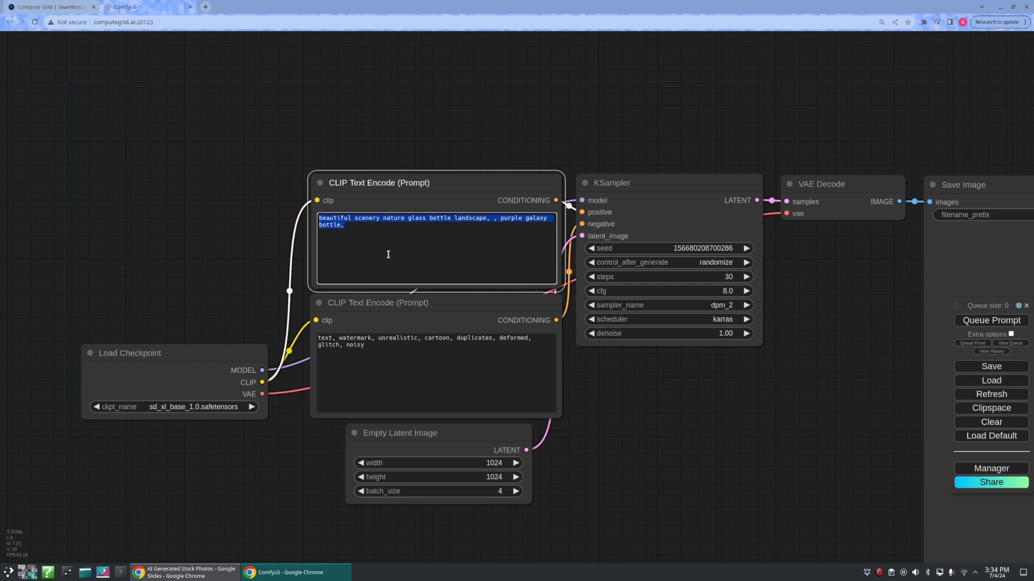
pyautogui.press('BackSpace')
pyautogui.write('sto')
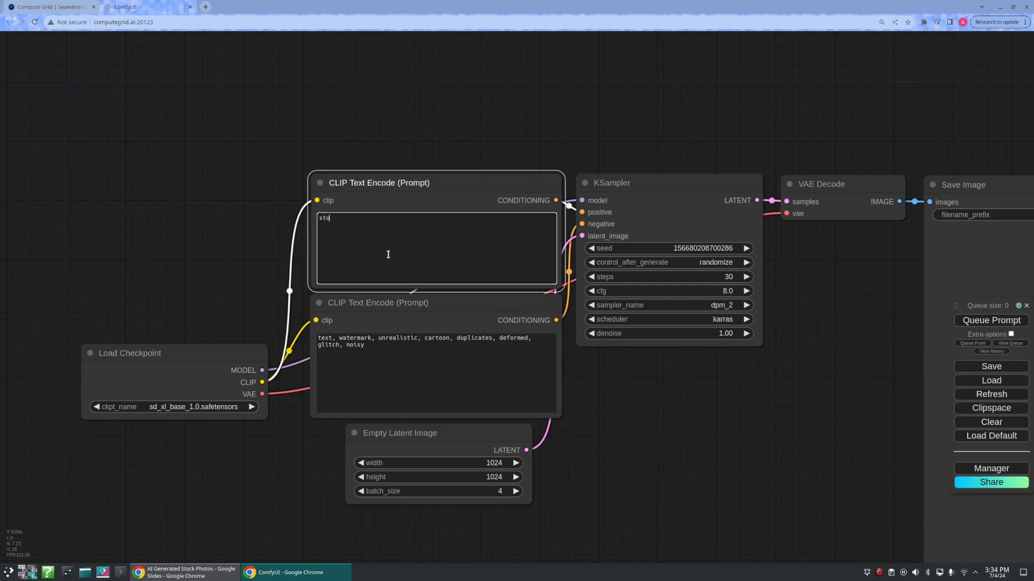
pyautogui.write('ck photo')
pyautogui.write(' of  ')
pyautogui.write('rea')
pyautogui.write('l')
pyautogui.write('istic')
pyautogui.write(', highly deta')
pyautogui.write('iled,p')
pyautogui.write('hotograph')
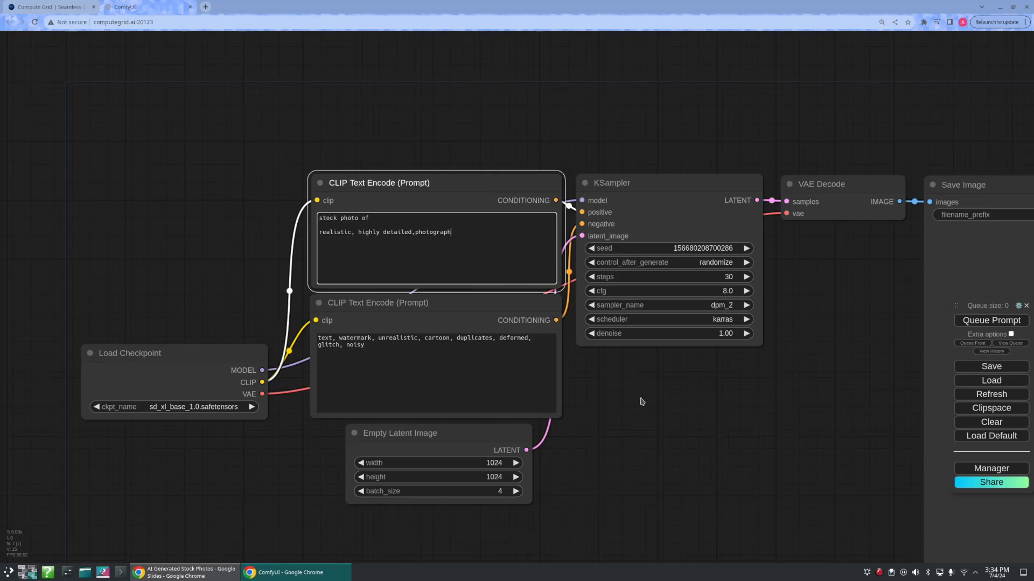
pyautogui.scroll(-4, 642, 401)
pyautogui.moveTo(701, 409); pyautogui.dragTo(563, 378)
pyautogui.scroll(-2, 563, 378)
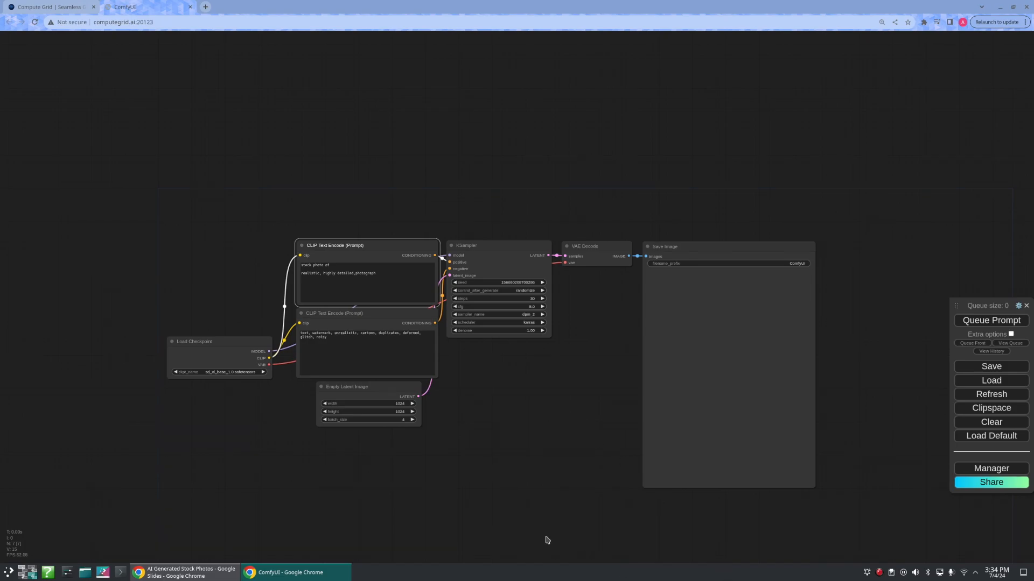
pyautogui.moveTo(488, 466); pyautogui.dragTo(489, 491)
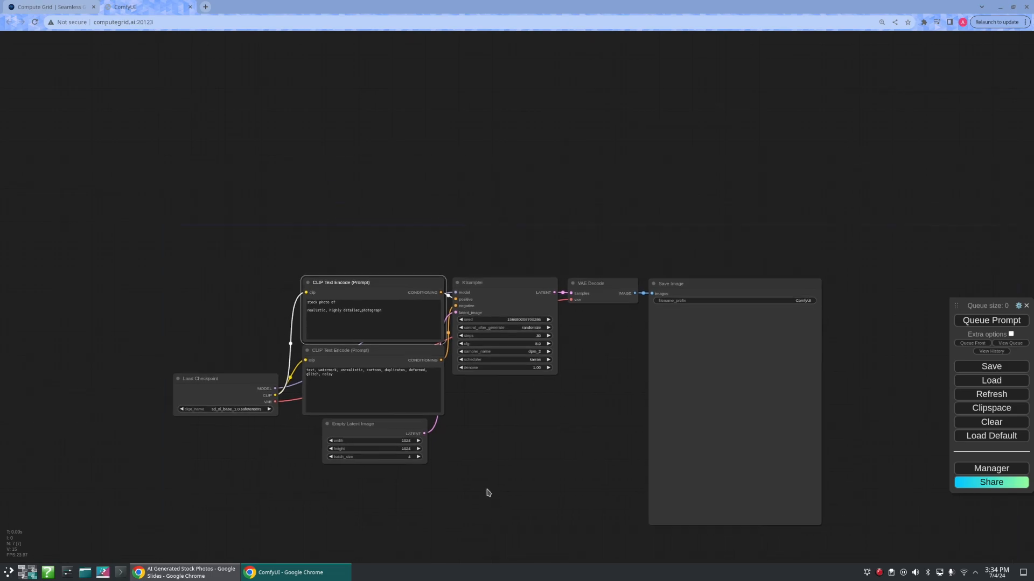
# Complete the first line of the positive prompt so it reads "stock photo of a beach".
pyautogui.scroll(5, 556, 456)
pyautogui.click(208, 208)
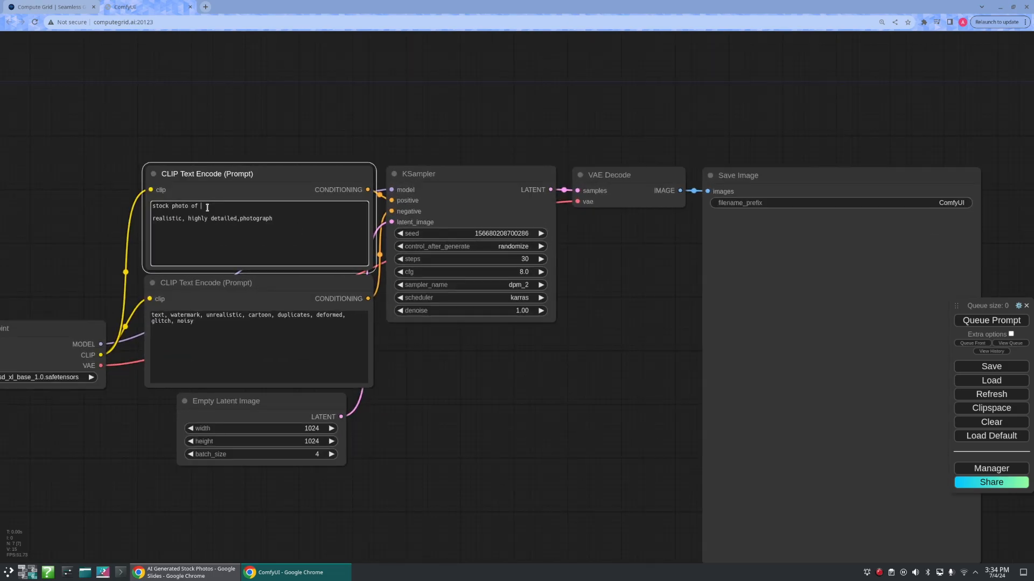
pyautogui.write('a baech')
pyautogui.write('eac')
pyautogui.write('h')
# Queue the beach prompt to generate its images and enlarge the Save Image node.
pyautogui.scroll(-4, 474, 388)
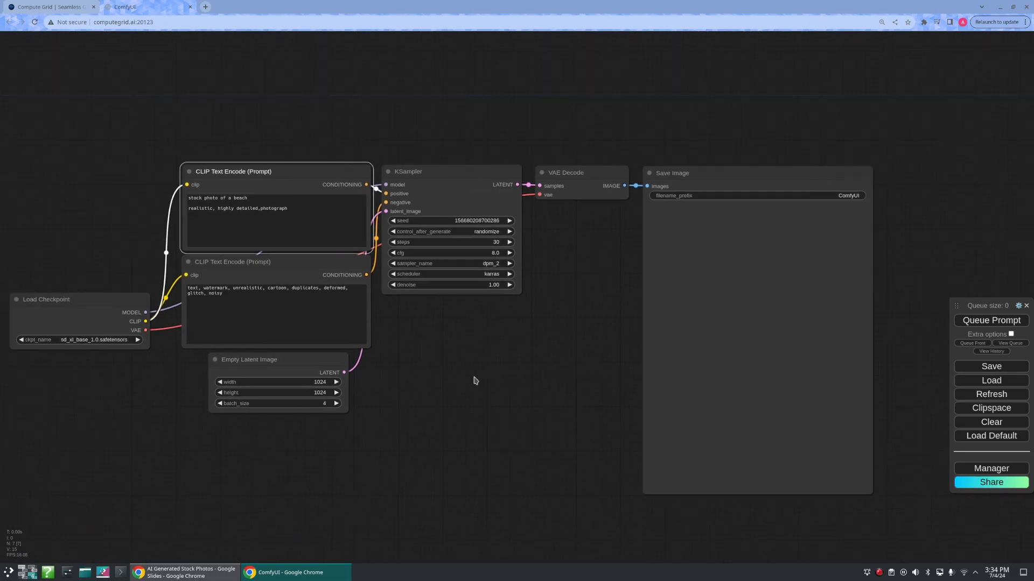
pyautogui.moveTo(482, 387); pyautogui.dragTo(488, 395)
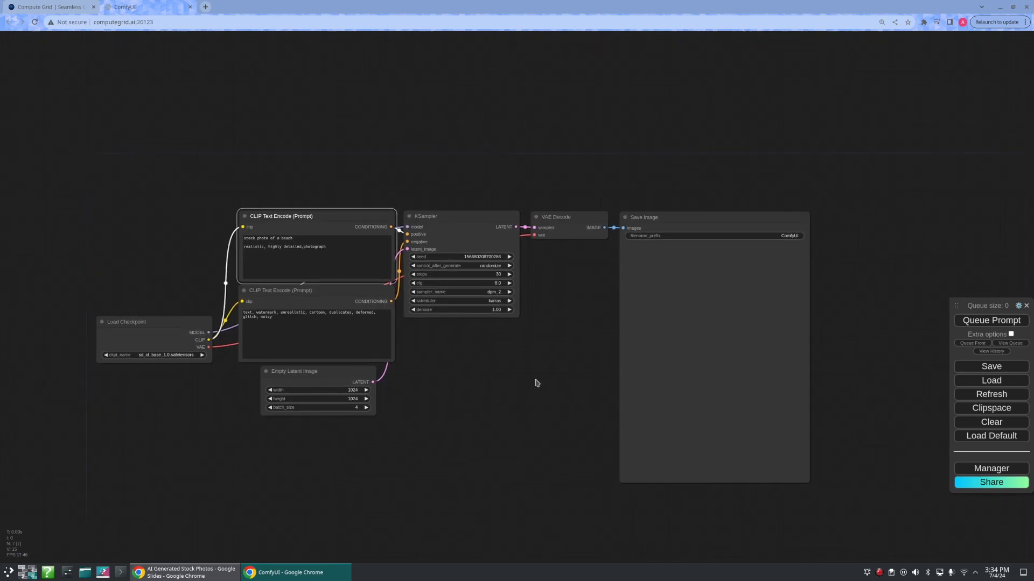
pyautogui.click(994, 323)
pyautogui.moveTo(810, 479); pyautogui.dragTo(910, 527)
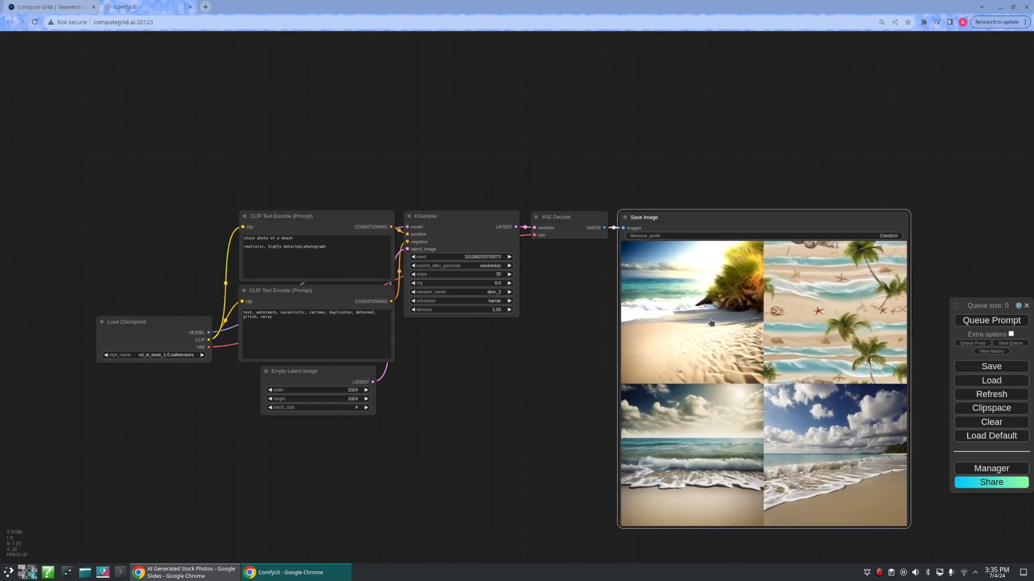
# Examine each generated beach image enlarged in the Save Image node, then return to the image grid.
pyautogui.click(710, 322)
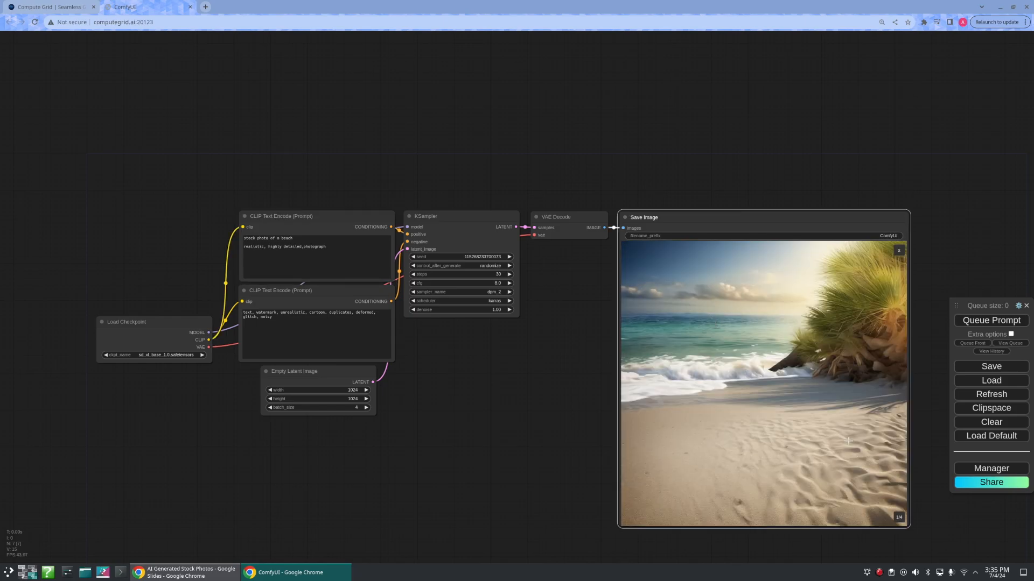
pyautogui.click(903, 523)
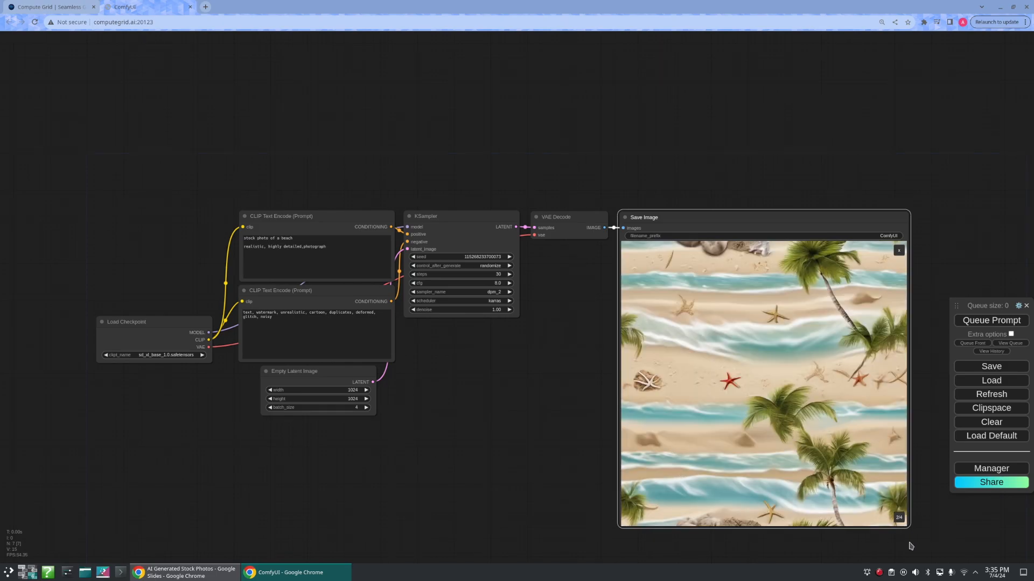
pyautogui.click(898, 518)
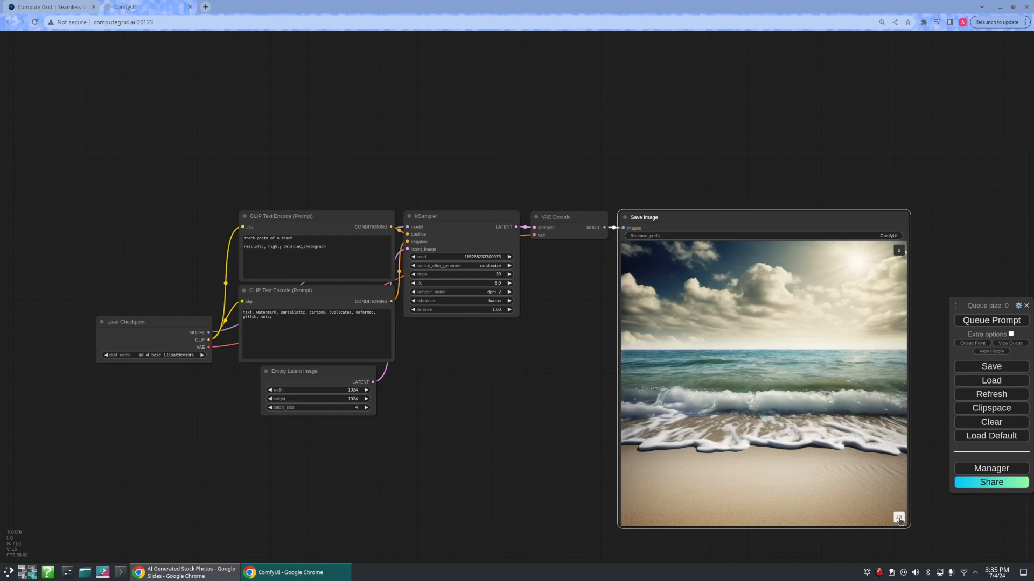
pyautogui.click(899, 518)
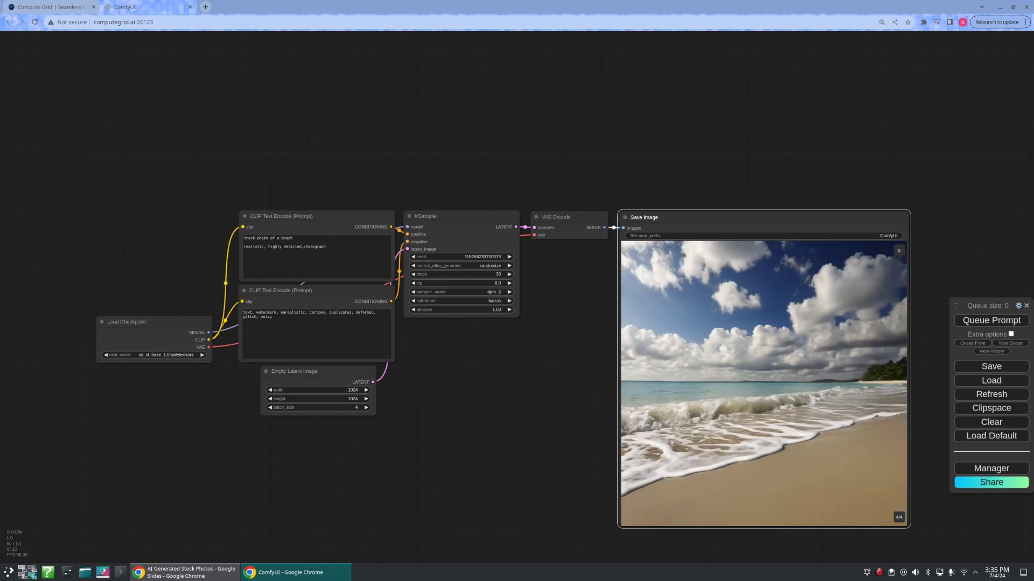
pyautogui.click(898, 251)
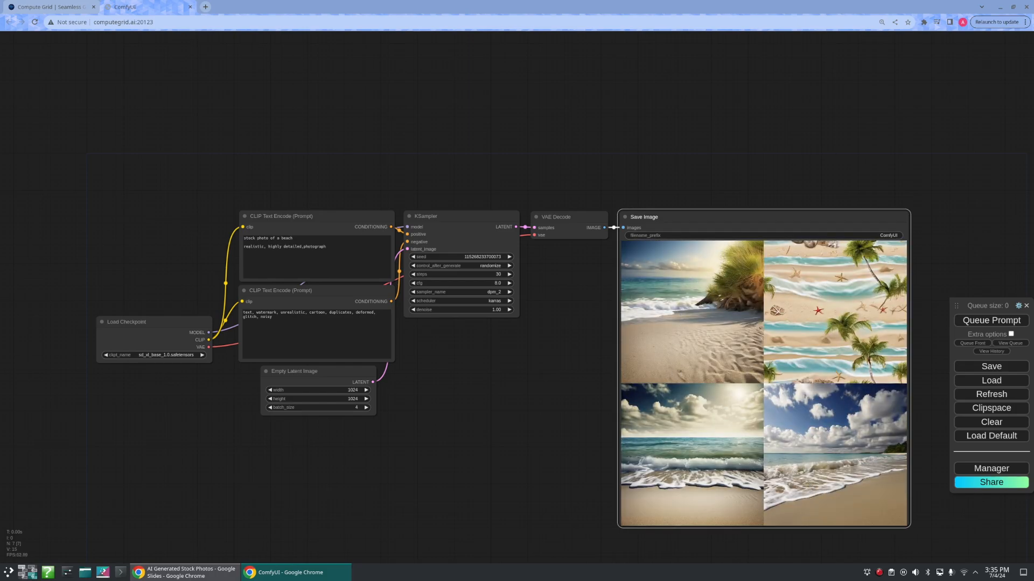
# Change the positive prompt's first line to "stock photo of a busy city at night" and generate the images.
pyautogui.click(302, 239)
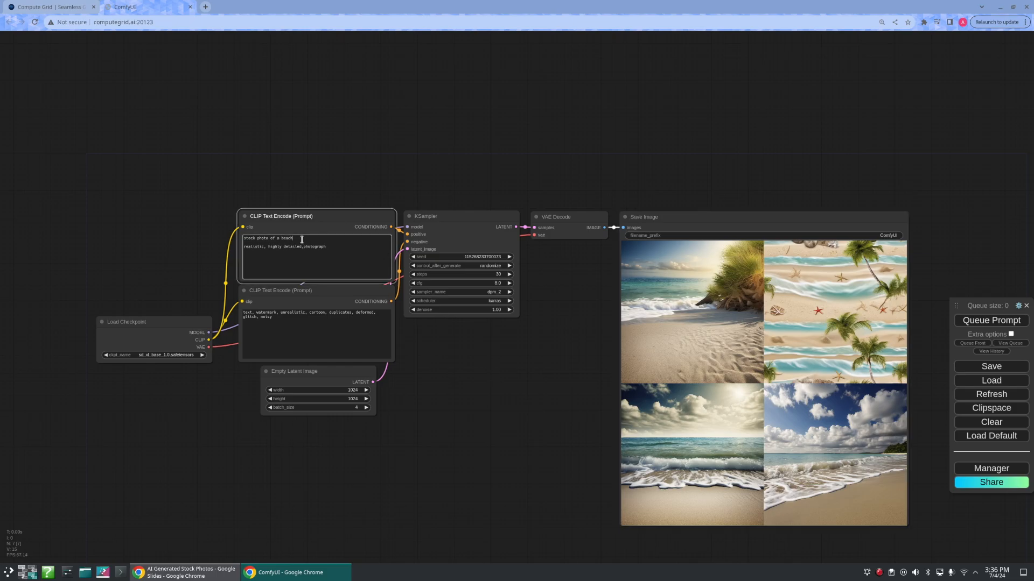
pyautogui.press('BackSpace')
pyautogui.press('BackSpace')
pyautogui.write('ight')
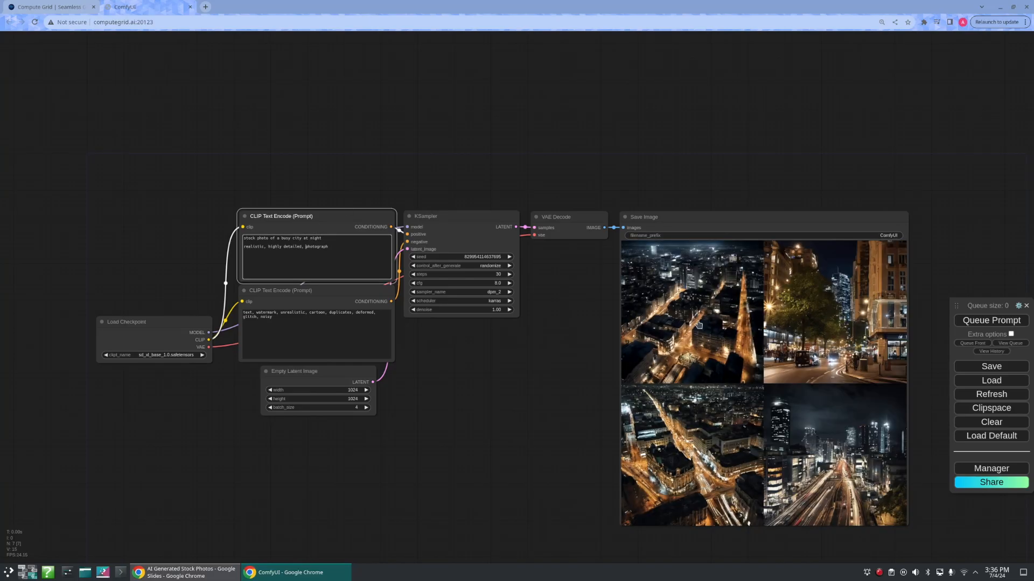
# Examine each generated night city image enlarged in the Save Image node and return to the grid.
pyautogui.click(698, 325)
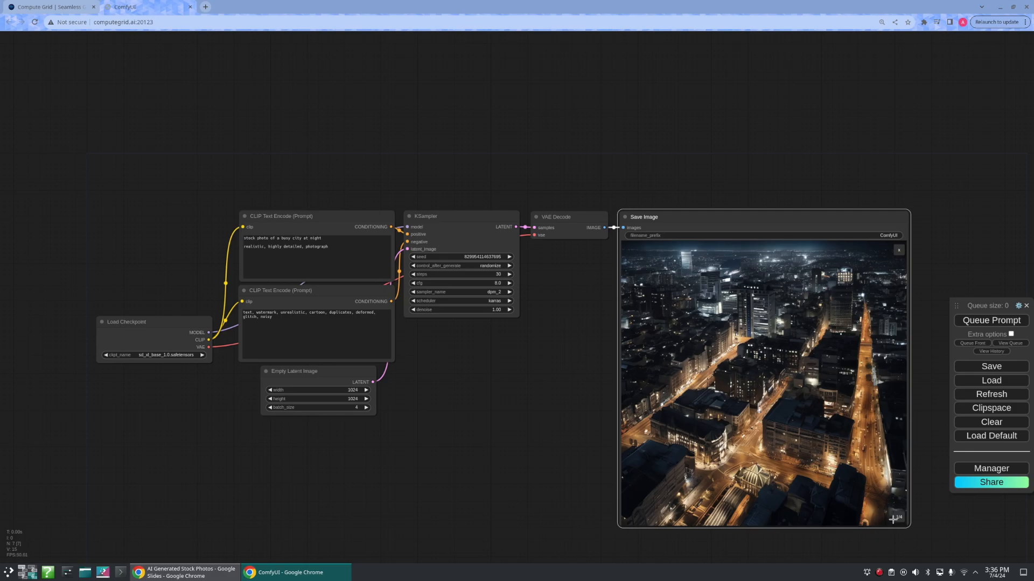
pyautogui.click(903, 520)
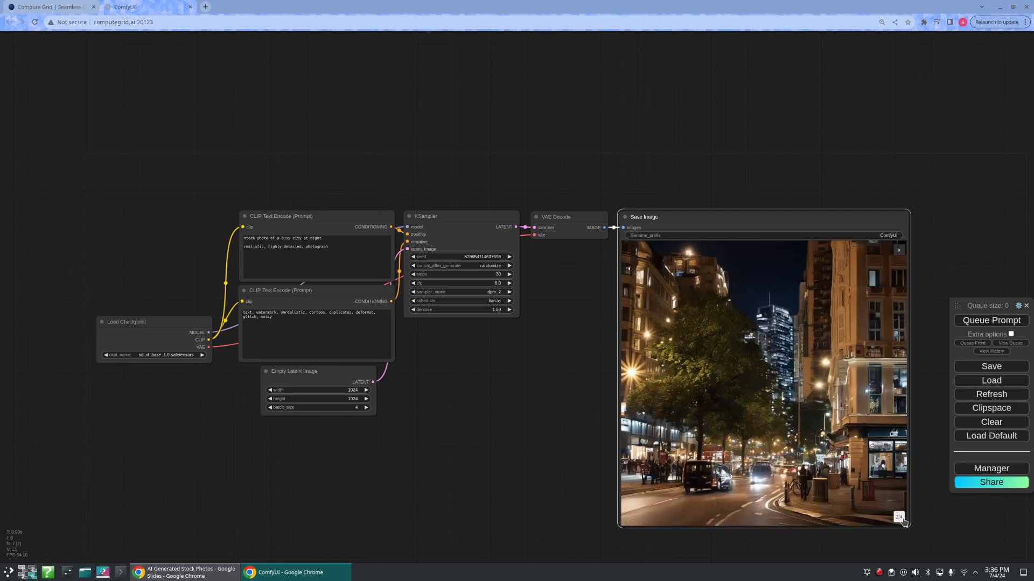
pyautogui.click(902, 520)
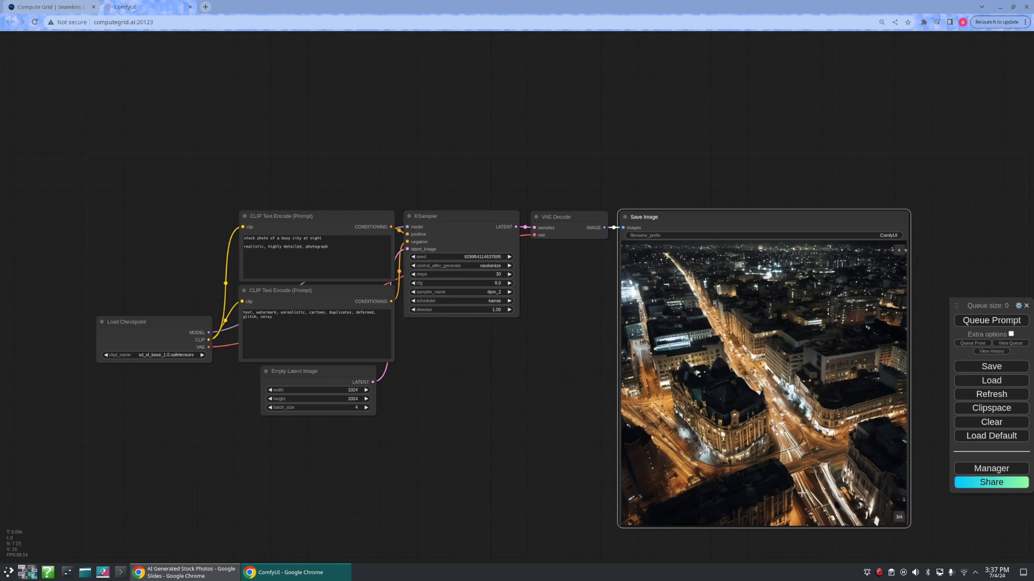
pyautogui.click(901, 519)
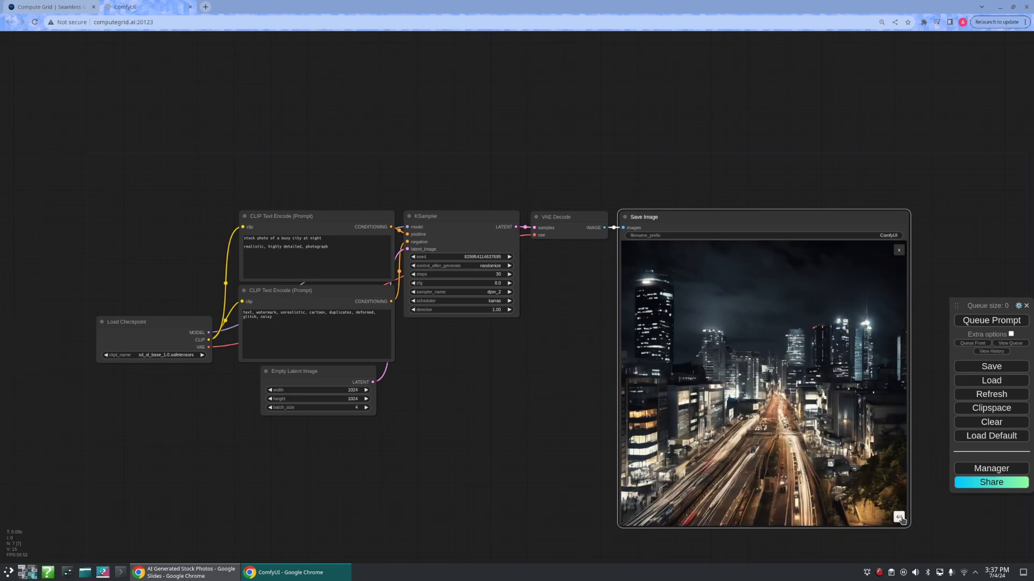
pyautogui.click(899, 251)
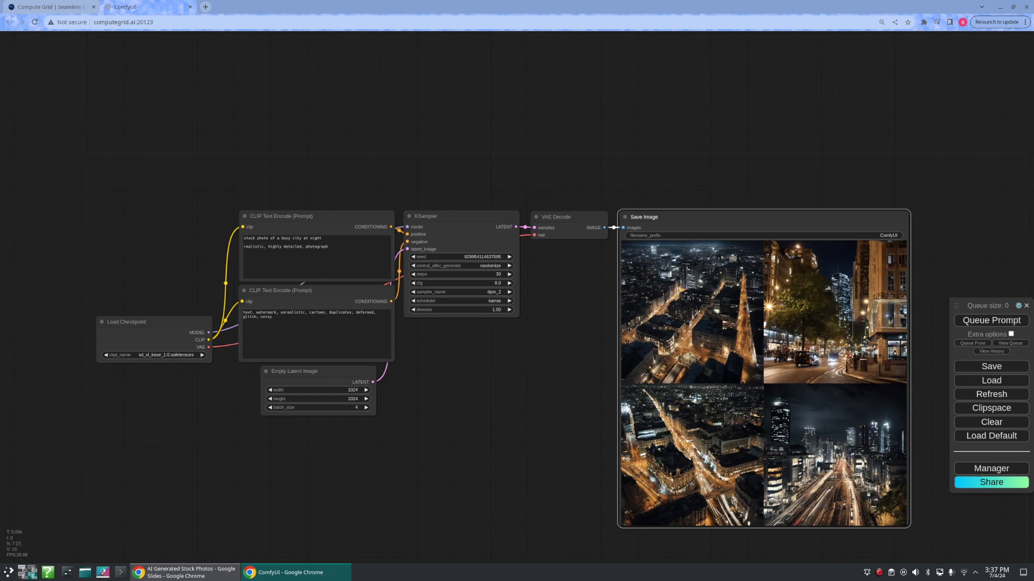
# Change the positive prompt's first line to "stock photo of dogs" and queue it for generation.
pyautogui.click(329, 238)
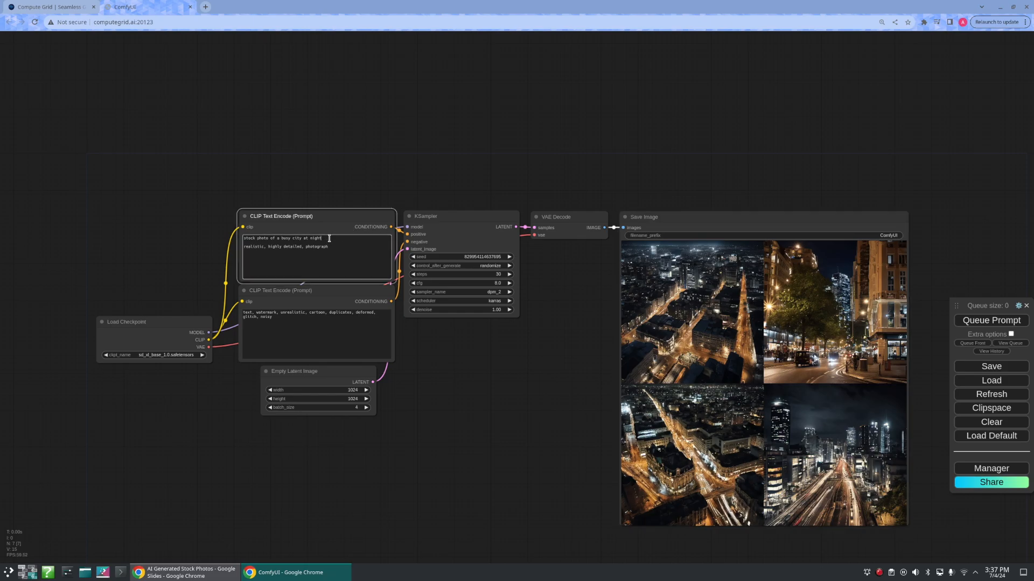
pyautogui.press('BackSpace')
pyautogui.press('BackSpace')
pyautogui.press('BackSpace')
pyautogui.press('BackSpace')
pyautogui.press('BackSpace')
pyautogui.press('BackSpace')
pyautogui.press('BackSpace')
pyautogui.press('BackSpace')
pyautogui.press('BackSpace')
pyautogui.press('BackSpace')
pyautogui.press('BackSpace')
pyautogui.press('BackSpace')
pyautogui.click(982, 322)
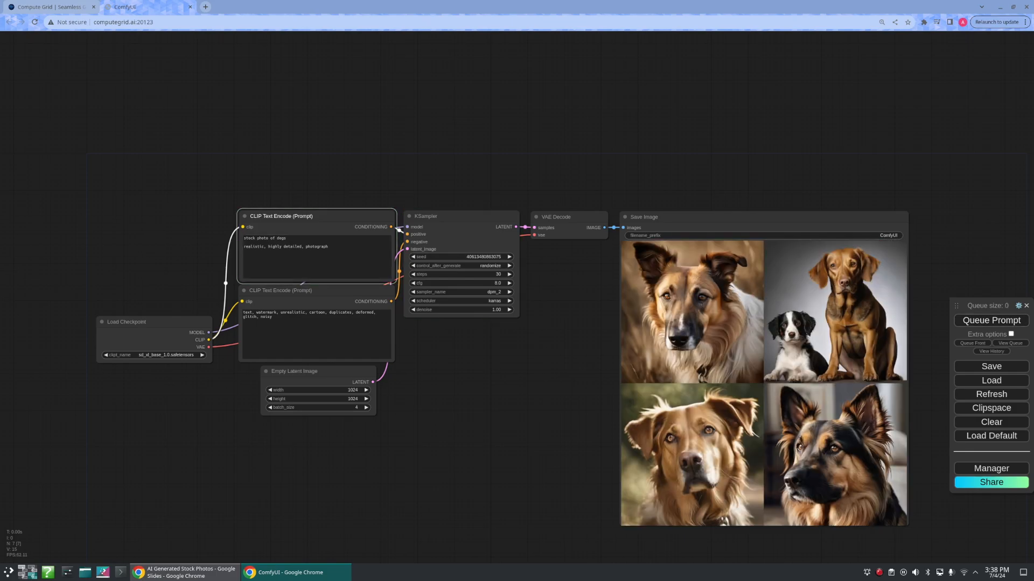
# Examine the generated dog images one by one at enlarged size and return to the grid.
pyautogui.click(698, 334)
pyautogui.click(697, 333)
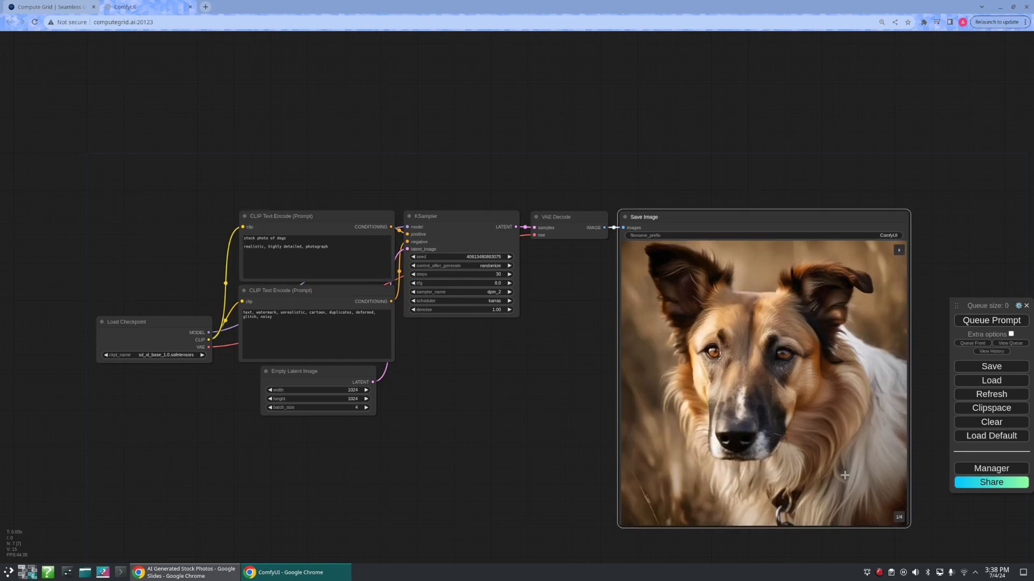
pyautogui.click(899, 517)
pyautogui.moveTo(904, 522); pyautogui.dragTo(903, 522)
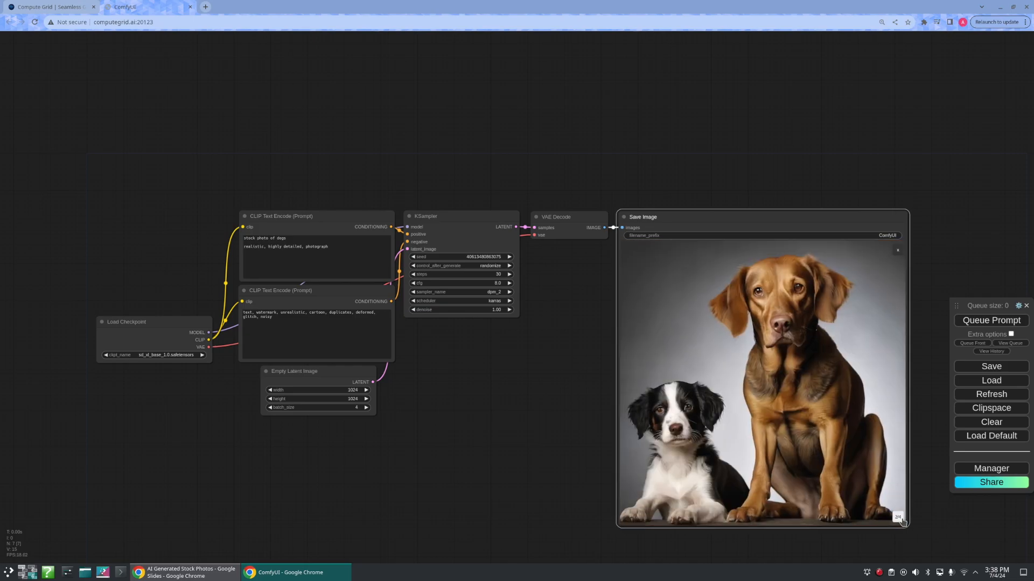
pyautogui.click(899, 519)
pyautogui.click(899, 517)
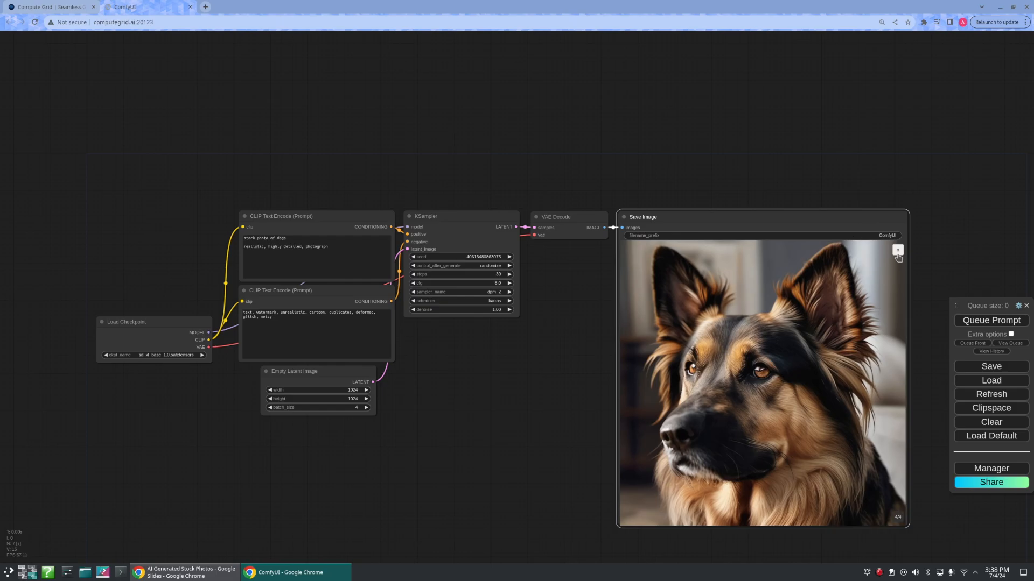
pyautogui.click(897, 251)
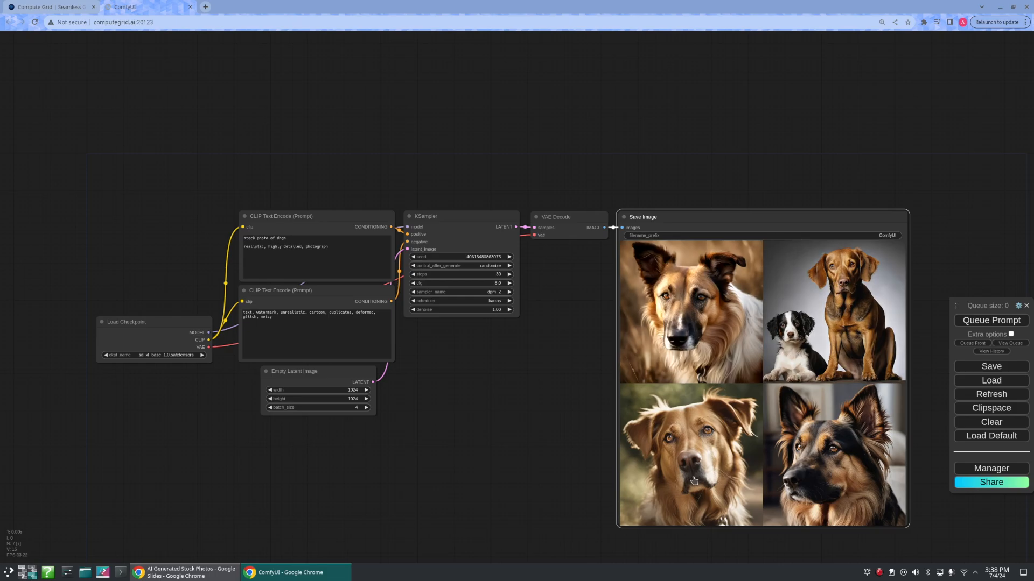
# Change the prompt's subject to "exotic pets at a vet clinic" and add the line "vet office, pets, birds, reptiles, small mammals" below it.
pyautogui.click(326, 237)
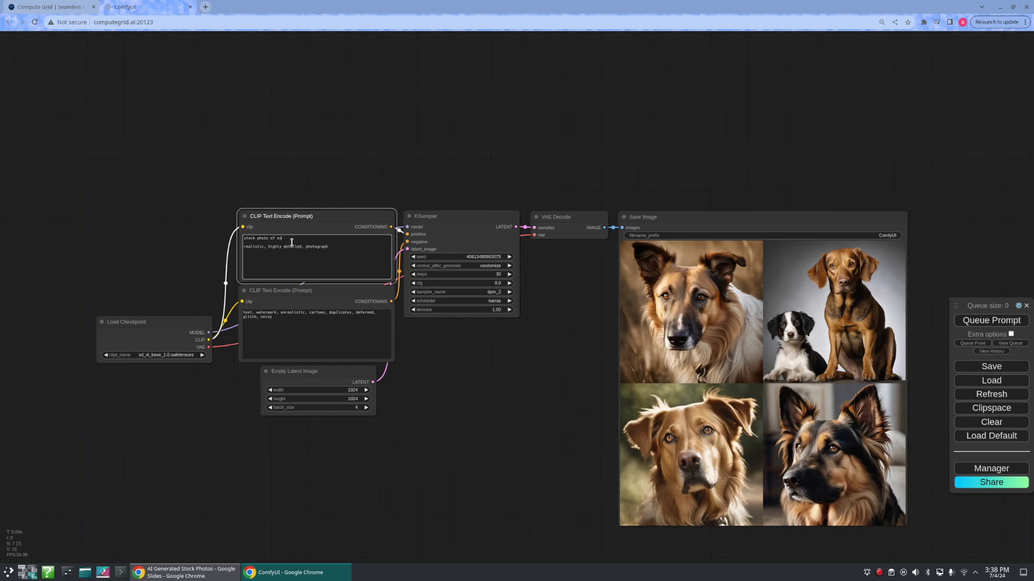
pyautogui.write('exotic pets at a vet clinic')
pyautogui.press('Return')
pyautogui.write('ds, reptiles, small mammals')
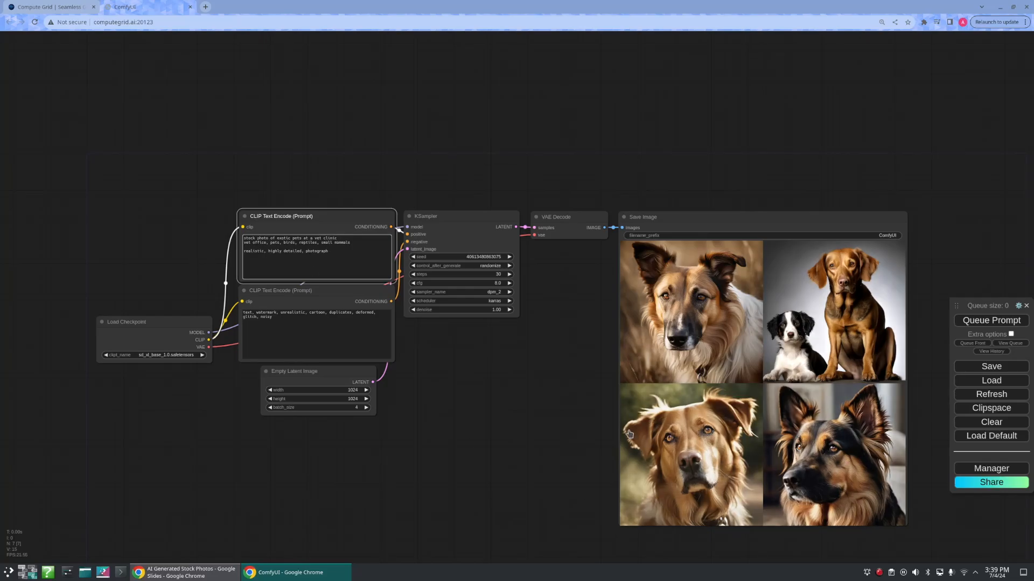
# Set the KSampler's steps to 35 and queue the exotic pets prompt for generation.
pyautogui.click(491, 275)
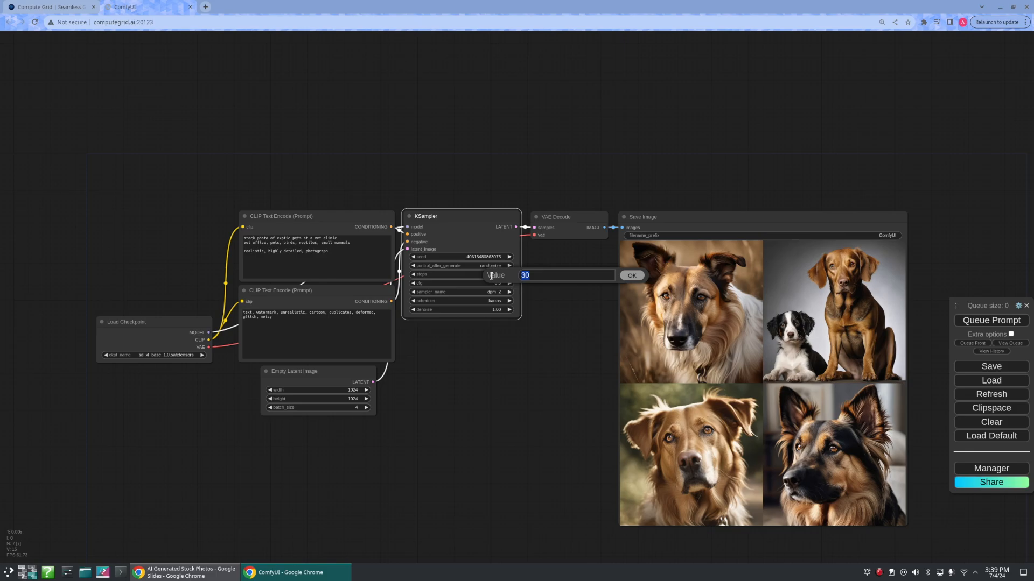
pyautogui.write('32')
pyautogui.press('BackSpace')
pyautogui.write('5')
pyautogui.click(629, 276)
pyautogui.click(607, 383)
pyautogui.click(980, 322)
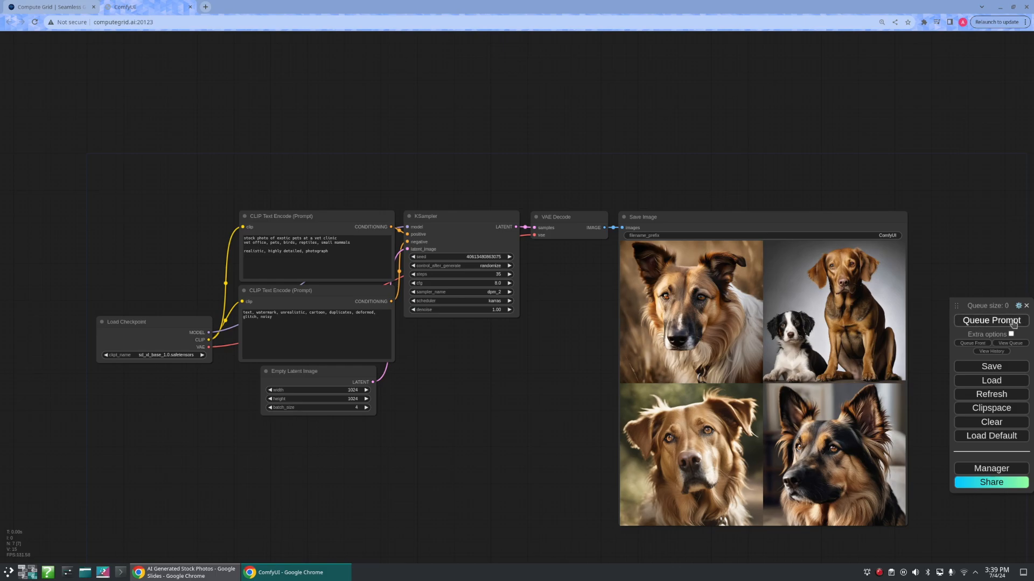
pyautogui.click(1004, 322)
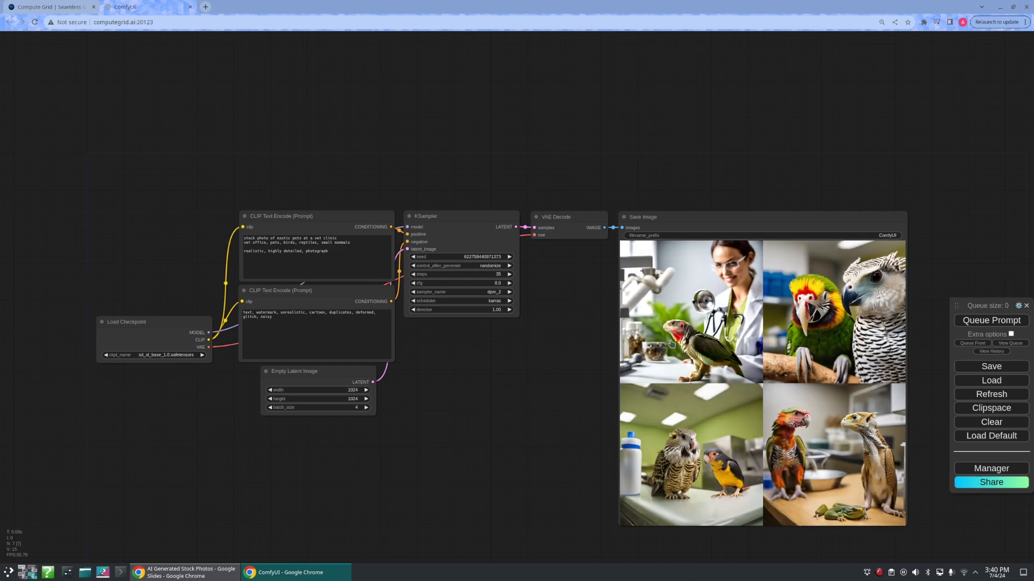
# Examine the generated exotic pet images one by one for realism and return to the grid.
pyautogui.click(732, 353)
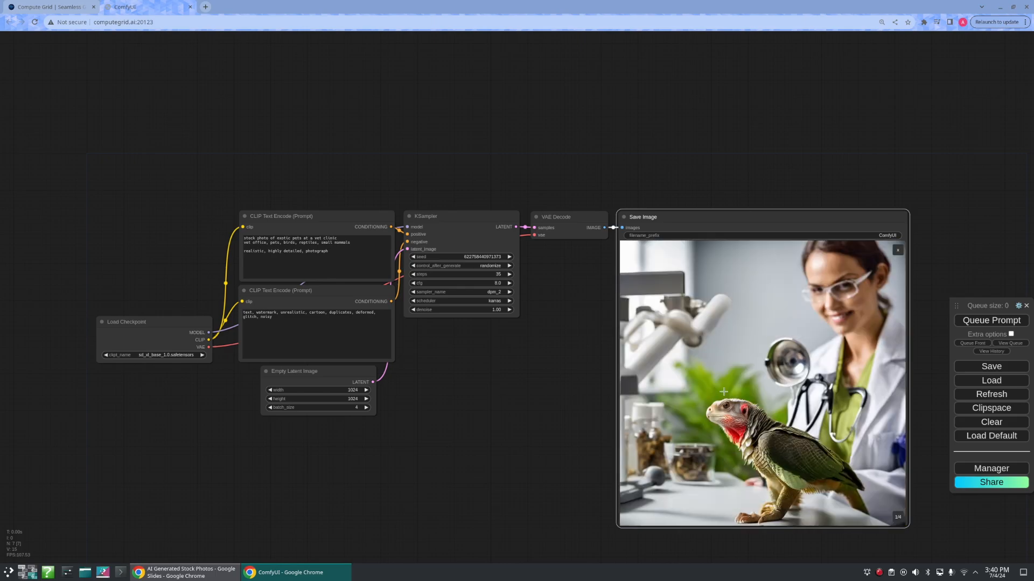
pyautogui.click(898, 518)
pyautogui.click(898, 518)
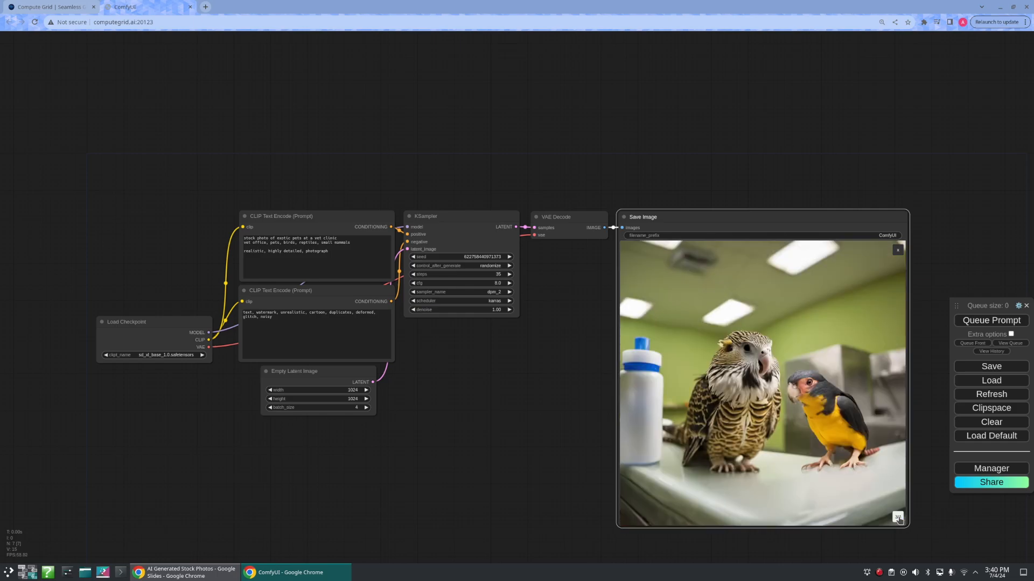
pyautogui.click(898, 518)
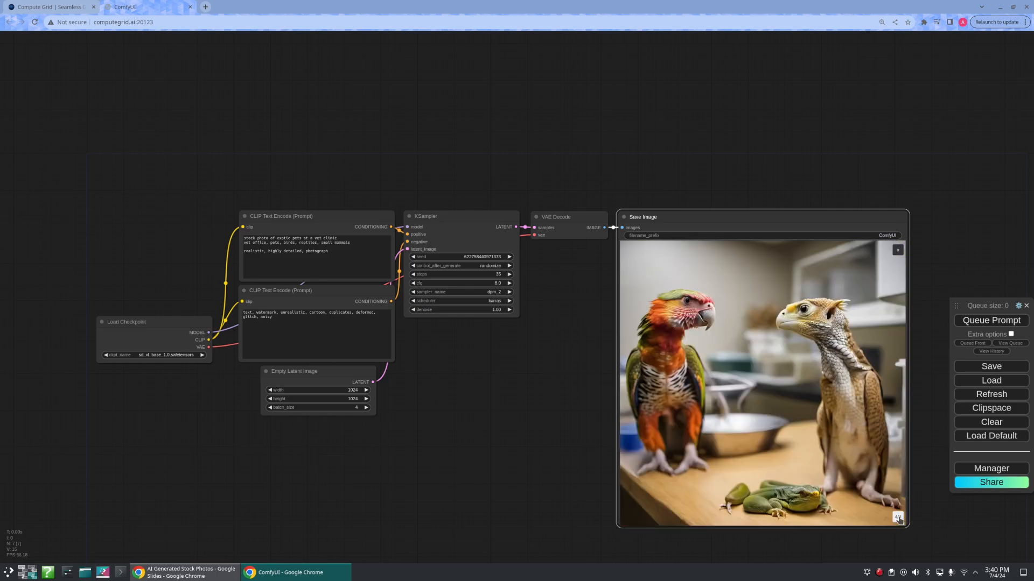
pyautogui.click(898, 518)
pyautogui.click(897, 518)
pyautogui.click(897, 518)
pyautogui.click(898, 518)
pyautogui.click(898, 518)
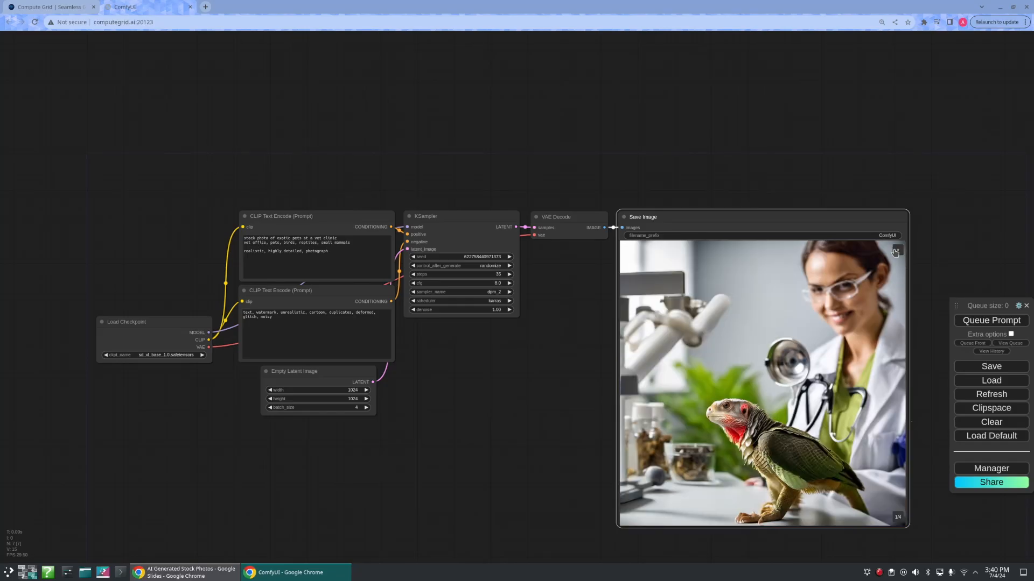
pyautogui.click(897, 251)
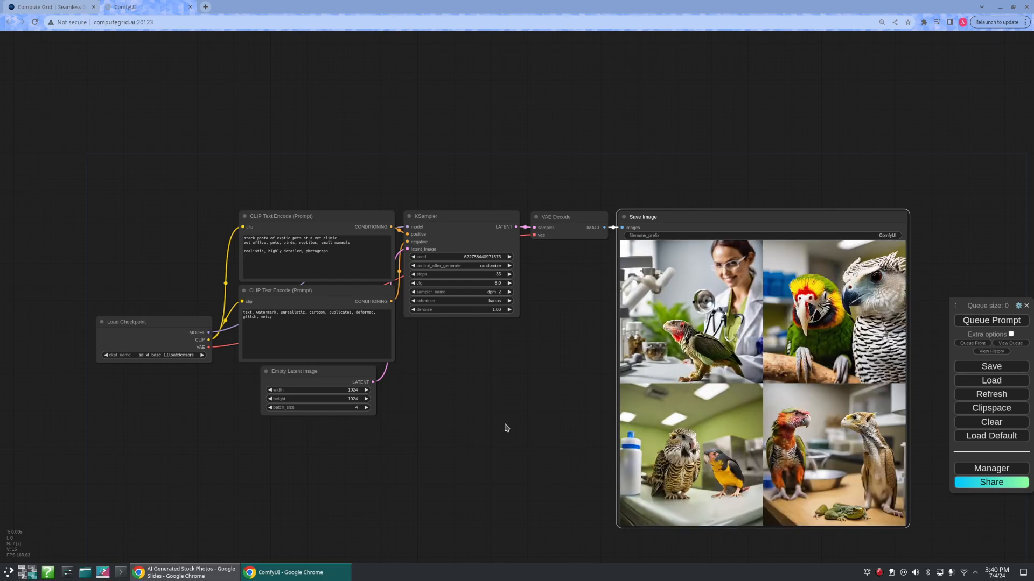
# Remove the keyword line about vet office and animals, and shorten the prompt's first line to "stock photo of a vet clinic".
pyautogui.moveTo(353, 244); pyautogui.dragTo(238, 247)
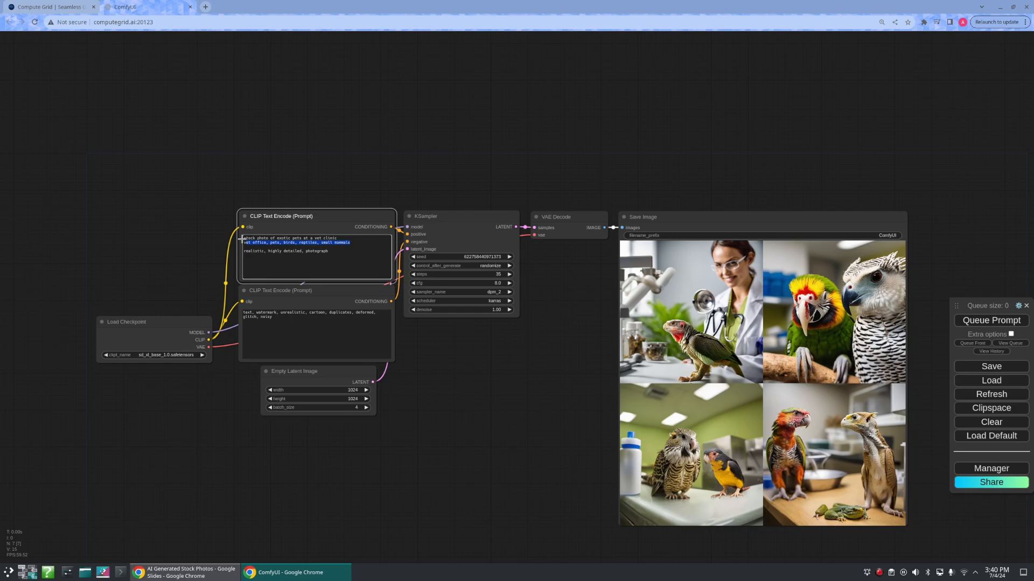
pyautogui.press('BackSpace')
pyautogui.press('BackSpace')
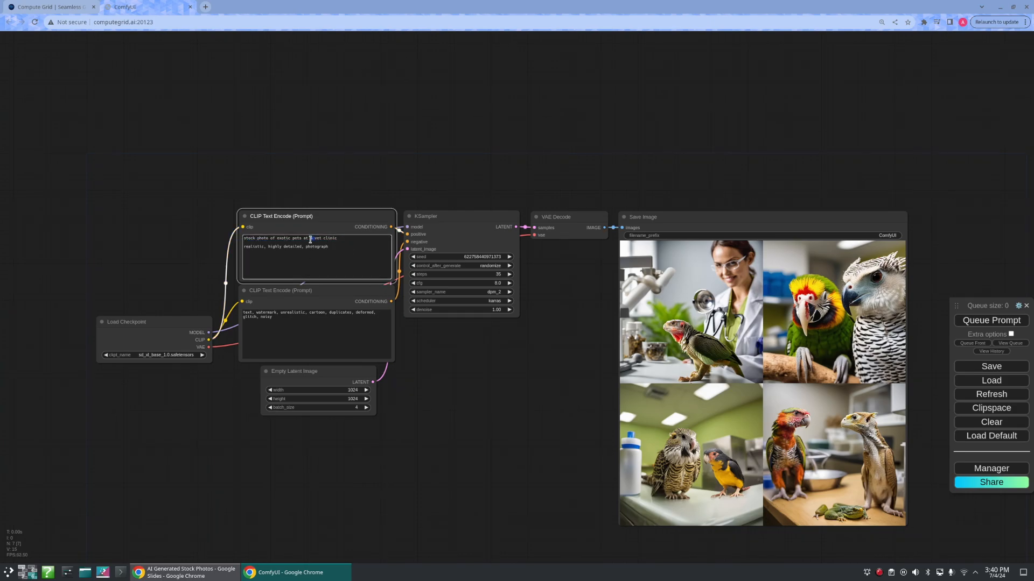
pyautogui.moveTo(310, 239); pyautogui.dragTo(272, 238)
pyautogui.press('BackSpace')
pyautogui.write('f')
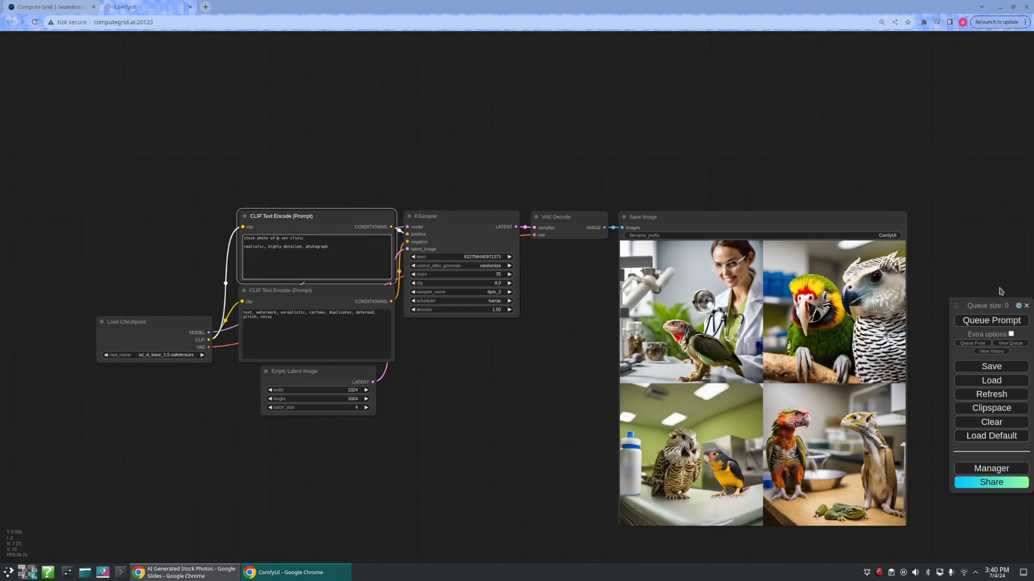
# Generate images from the "stock photo of a vet clinic" prompt, inspect individual results at full size, and return to the grid.
pyautogui.click(984, 319)
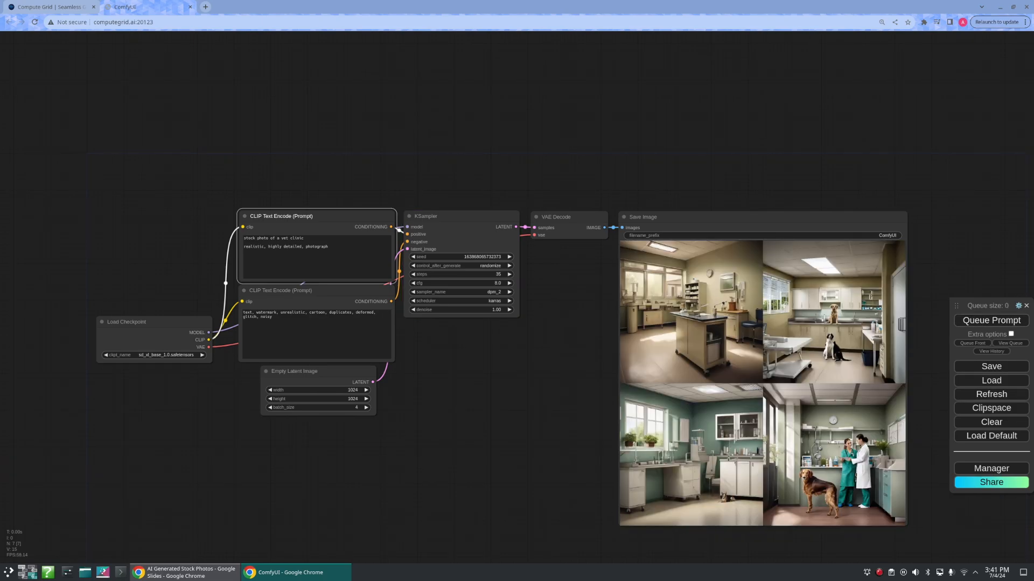
pyautogui.click(692, 363)
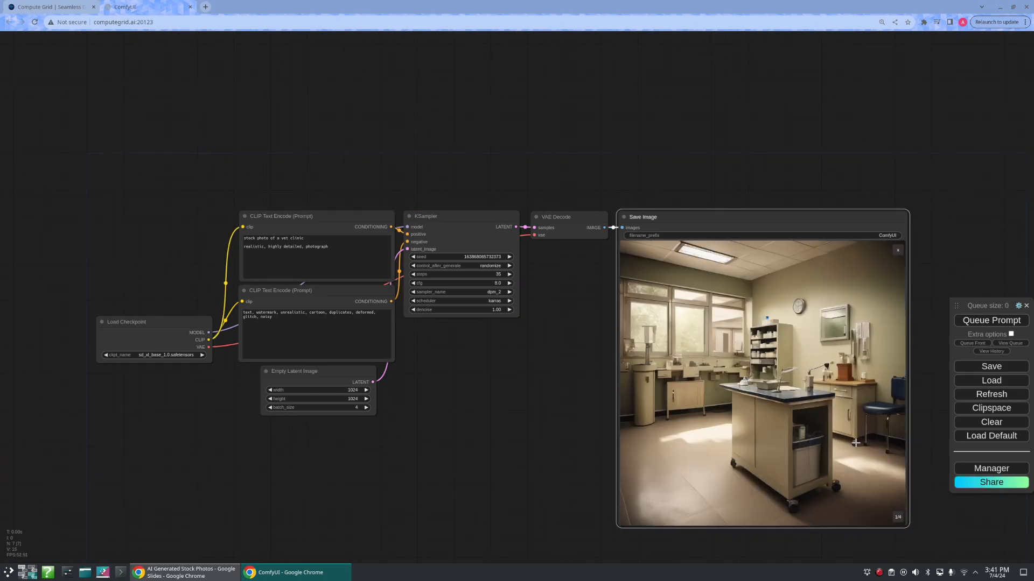
pyautogui.click(902, 520)
pyautogui.click(902, 520)
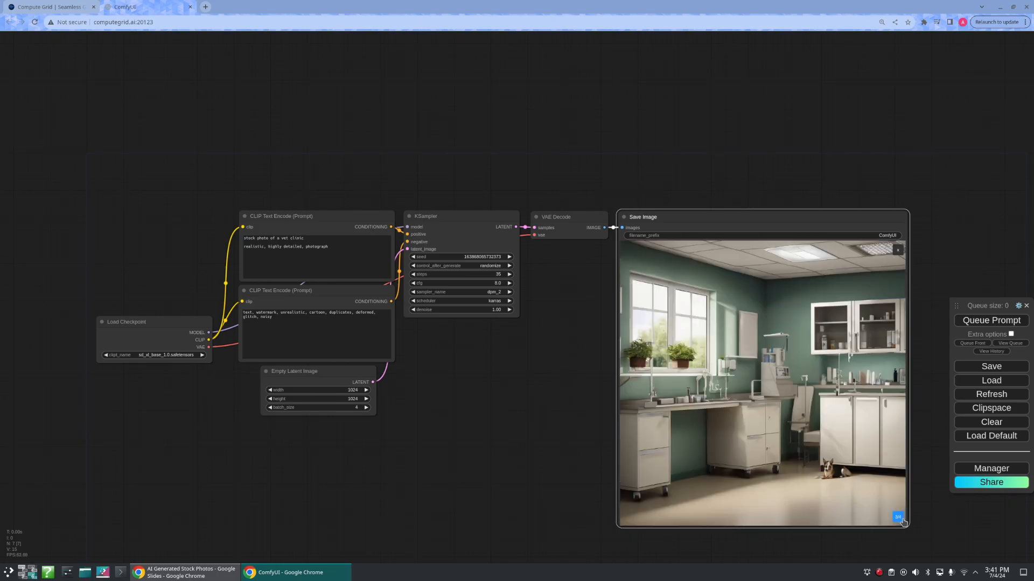
pyautogui.click(902, 521)
pyautogui.click(897, 252)
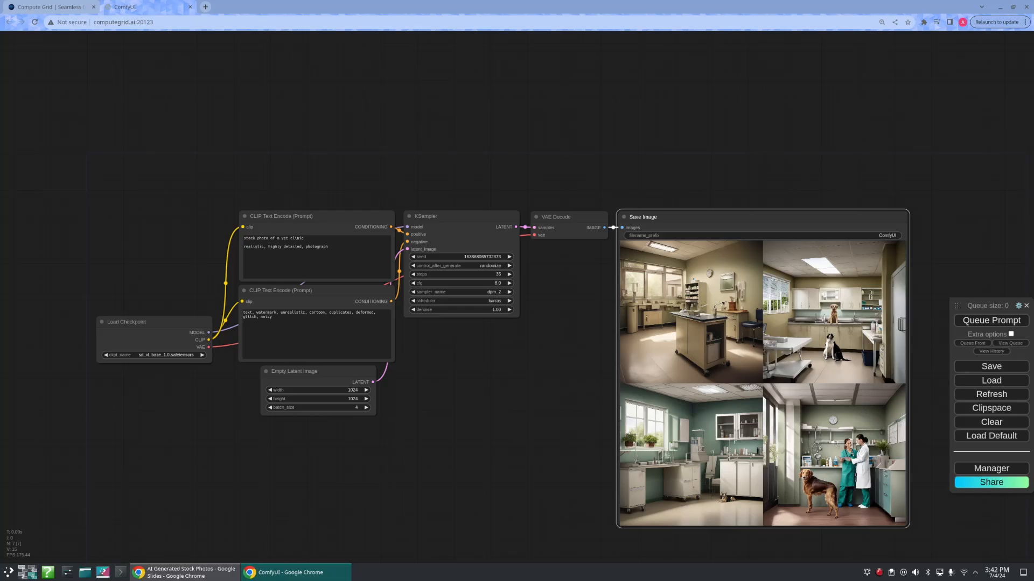
# Change the prompt's first line to "stock photo of a happy customer eating a bagel" and queue it for generation.
pyautogui.click(321, 237)
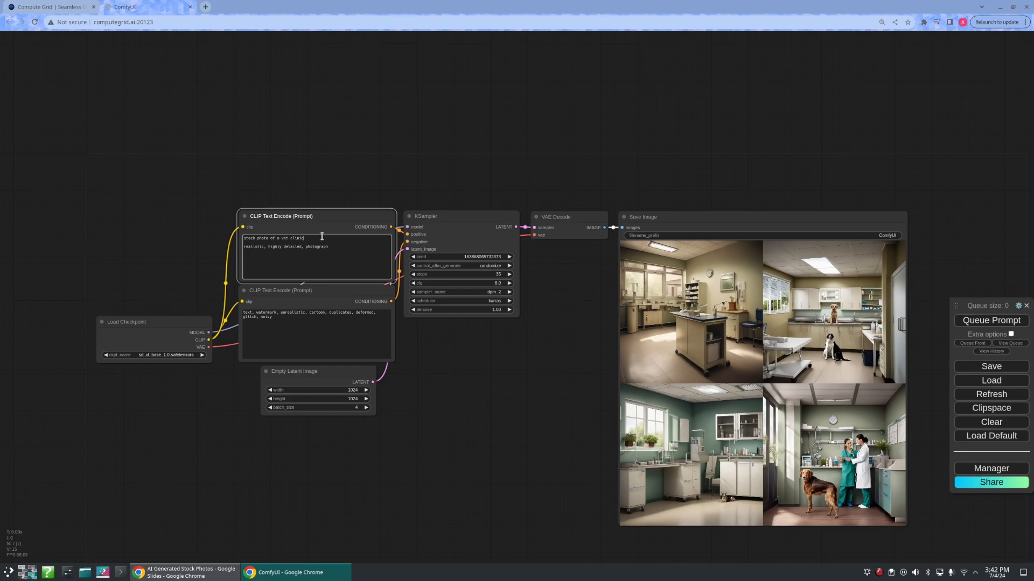
pyautogui.press('BackSpace')
pyautogui.press('BackSpace')
pyautogui.press('BackSpace')
pyautogui.press('BackSpace')
pyautogui.press('BackSpace')
pyautogui.press('BackSpace')
pyautogui.press('BackSpace')
pyautogui.press('BackSpace')
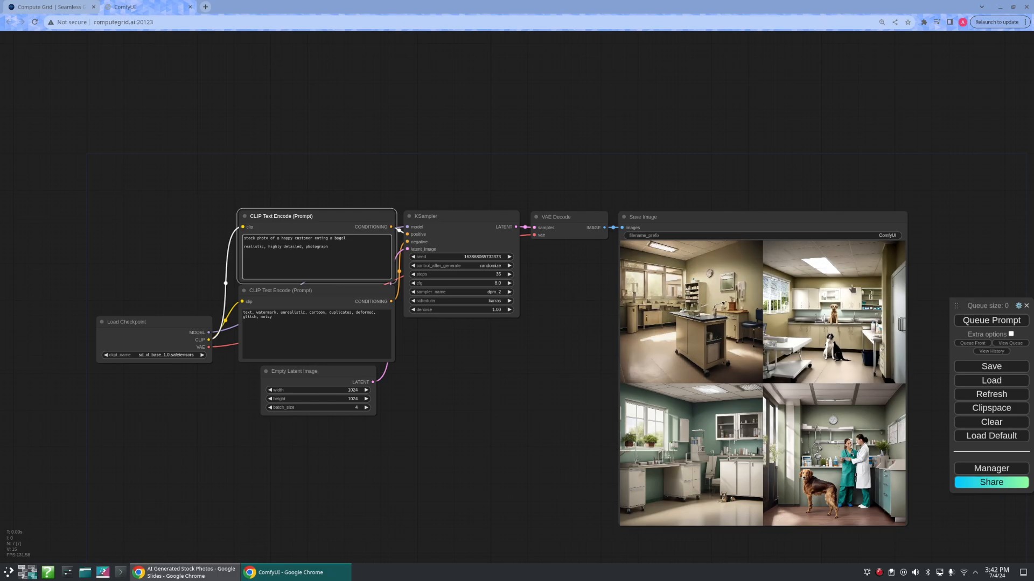
pyautogui.click(986, 321)
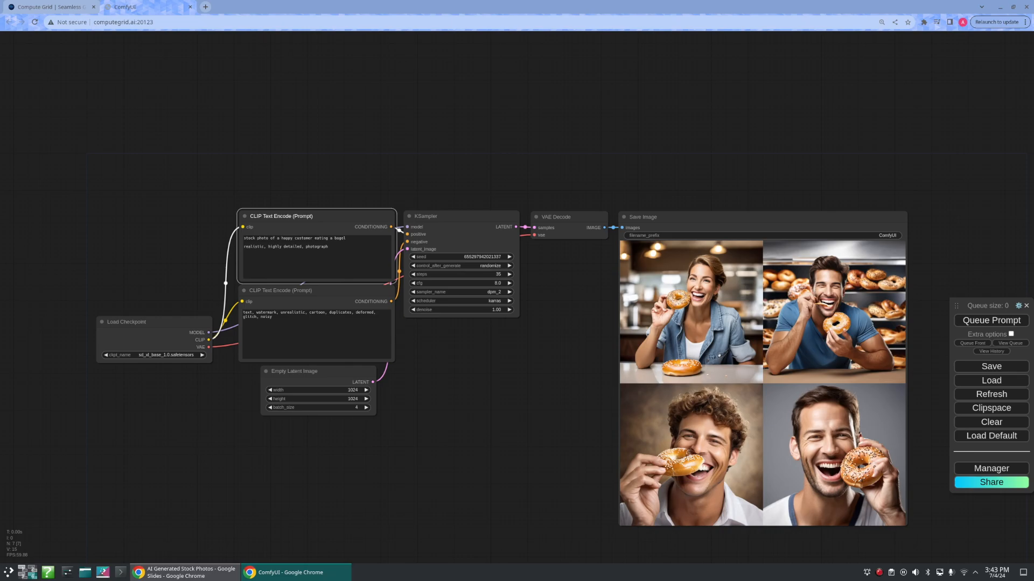
# Examine the generated bagel customer images one by one for realism and return to the grid.
pyautogui.click(790, 341)
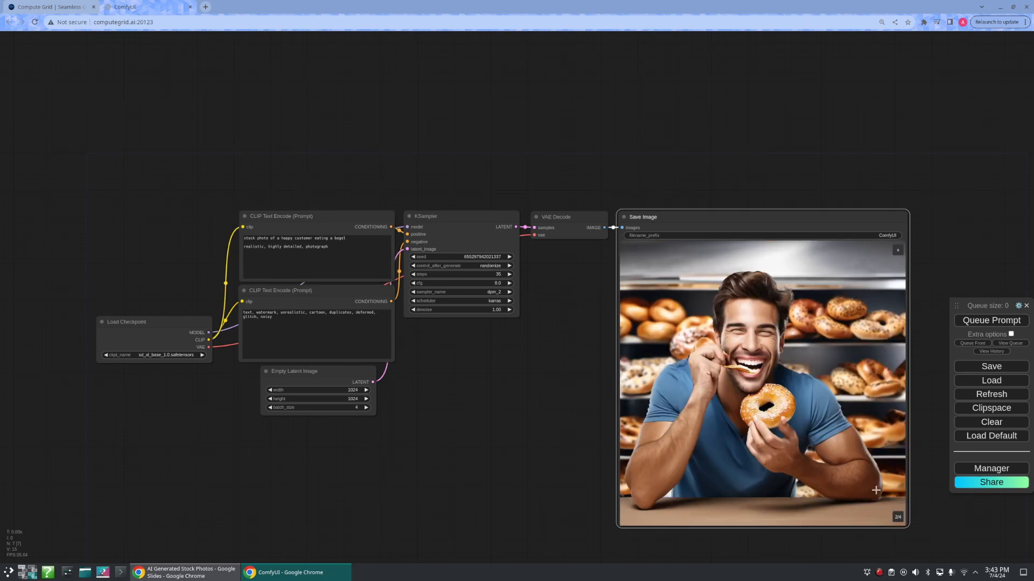
pyautogui.click(898, 517)
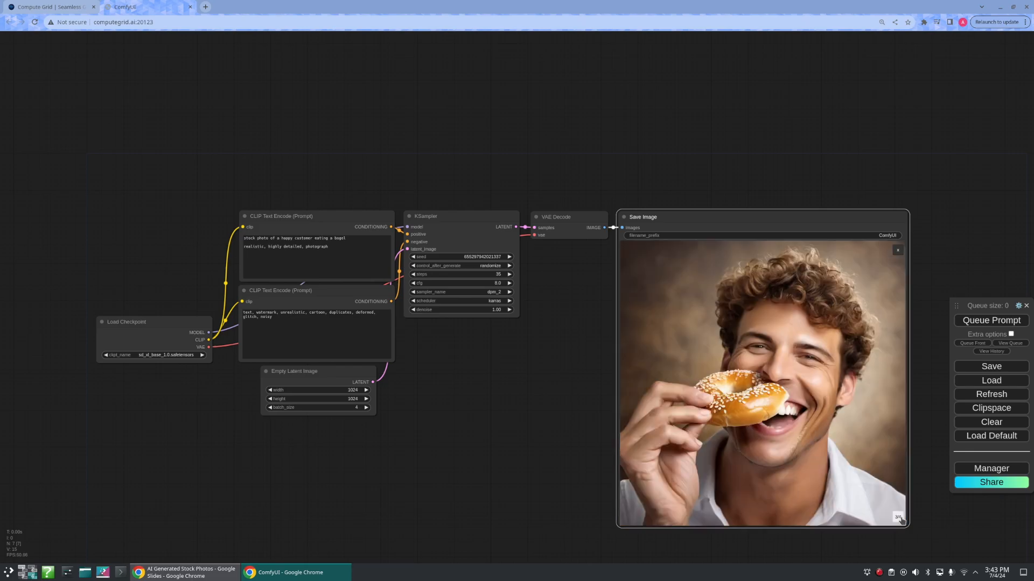
pyautogui.click(898, 517)
pyautogui.click(898, 517)
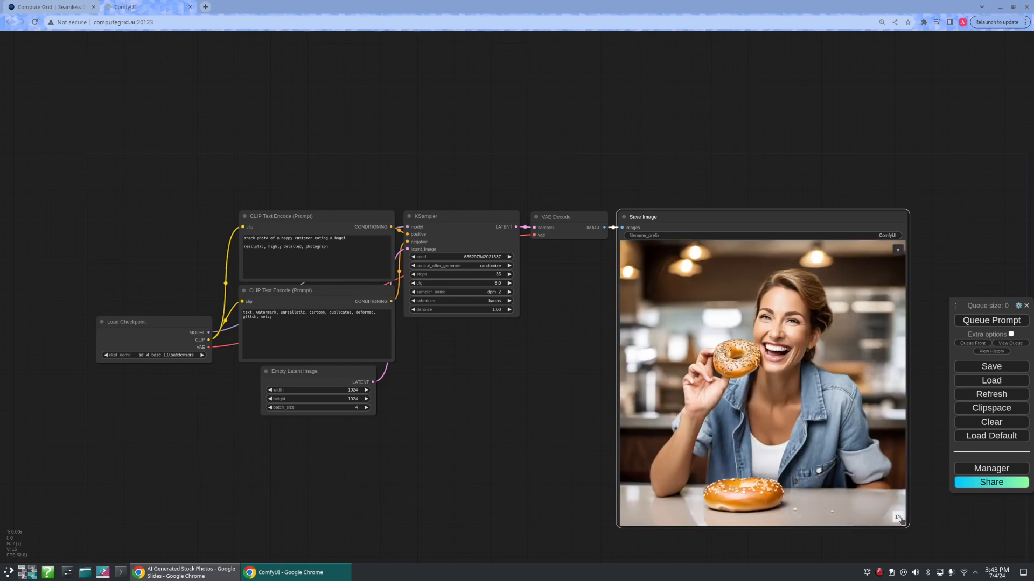
pyautogui.click(897, 253)
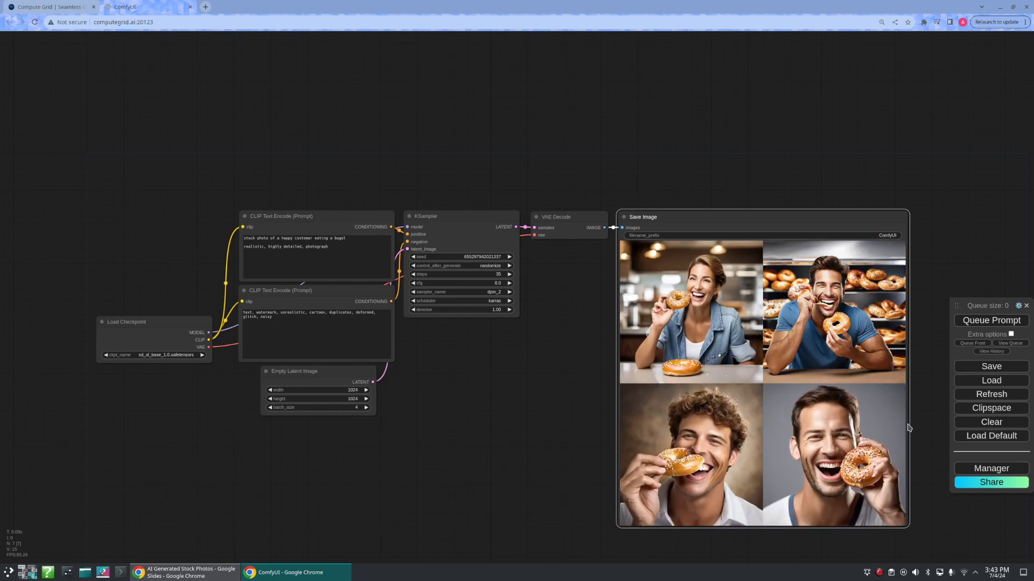
# Set the KSampler's control_after_generate to fixed and its steps to 45.
pyautogui.click(487, 266)
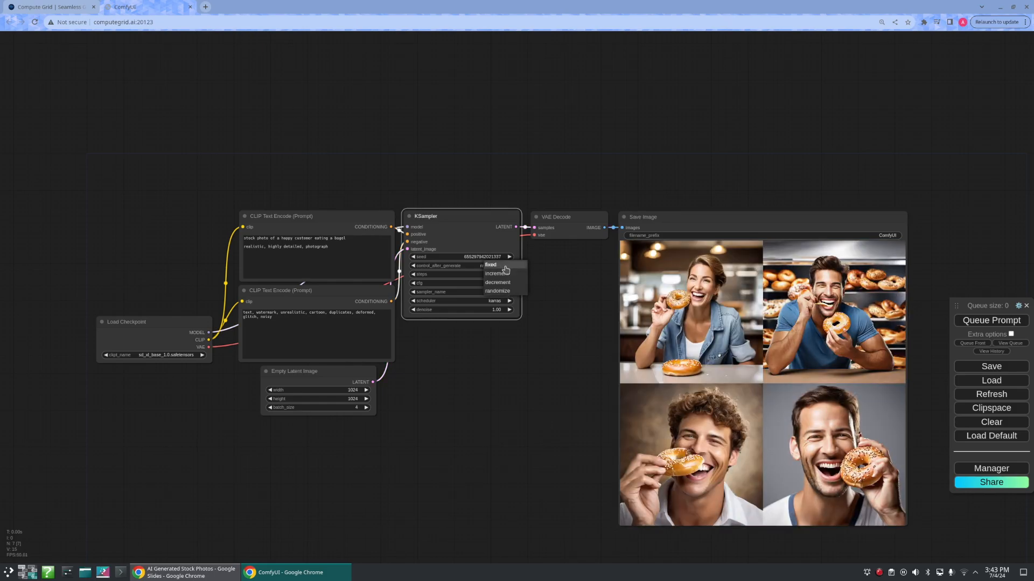
pyautogui.click(504, 267)
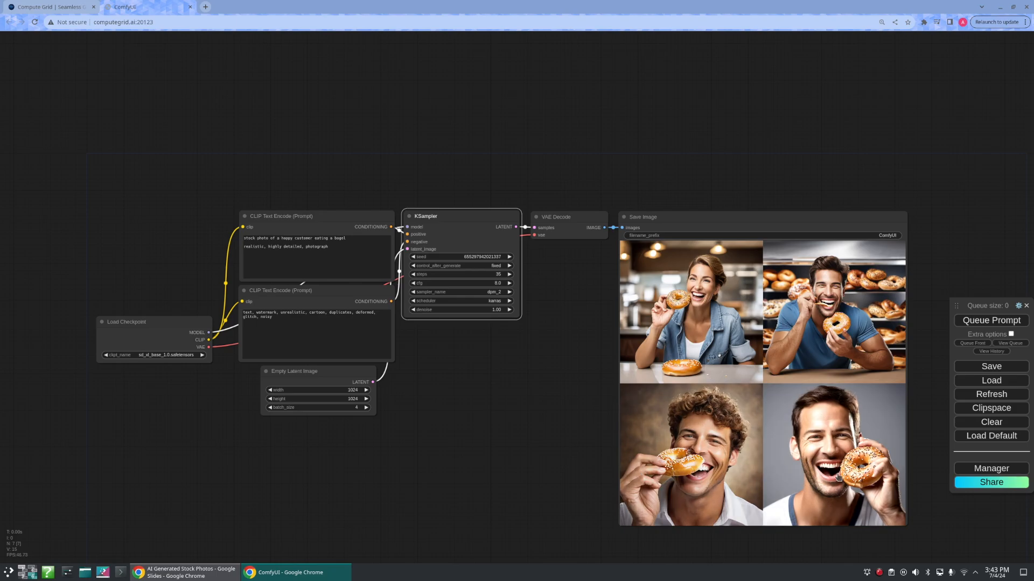
pyautogui.click(485, 274)
pyautogui.write('45')
pyautogui.press('Return')
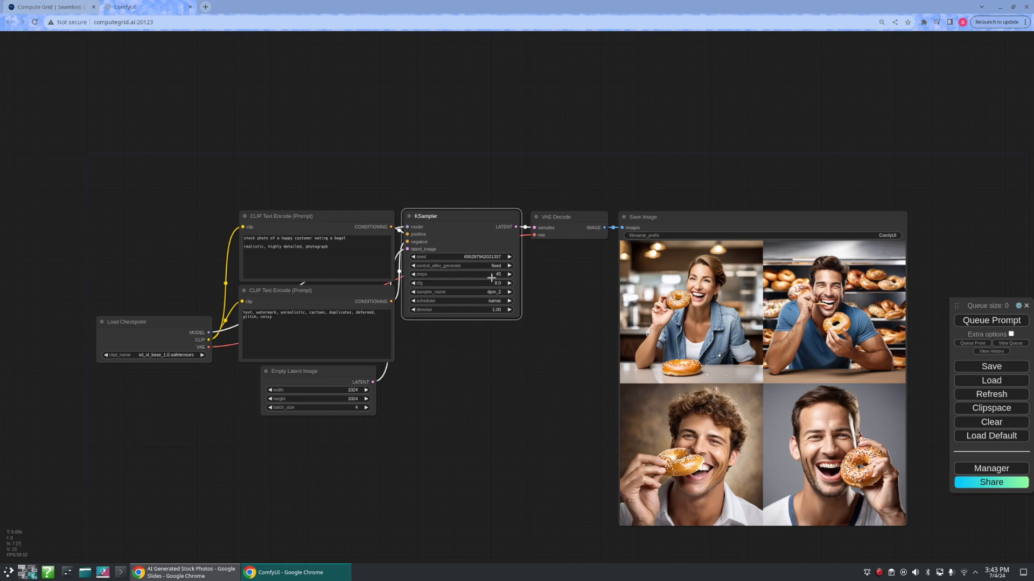
# Set the KSampler's cfg to 6.8 and queue the bagel customer prompt again.
pyautogui.click(493, 282)
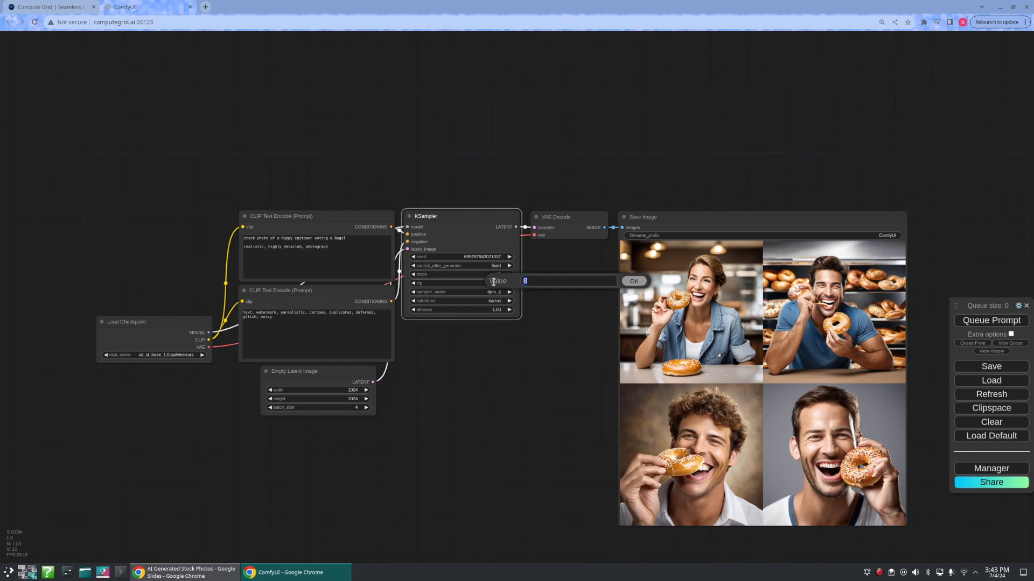
pyautogui.write('6.8')
pyautogui.click(632, 283)
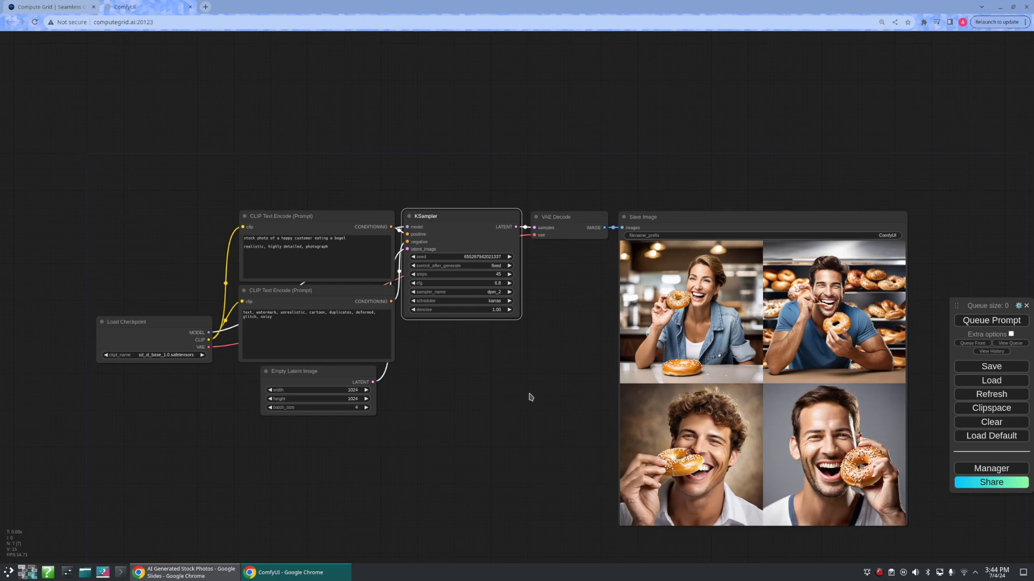
pyautogui.click(981, 322)
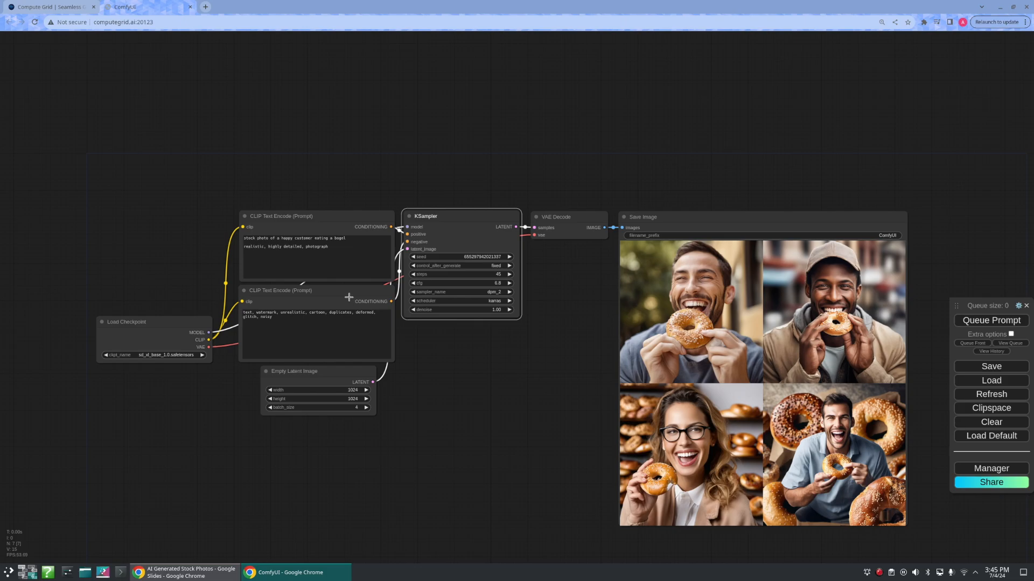
# Change the prompt's first line to "stock photo of an angry person" and queue it for generation.
pyautogui.moveTo(354, 239); pyautogui.dragTo(289, 241)
pyautogui.press('BackSpace')
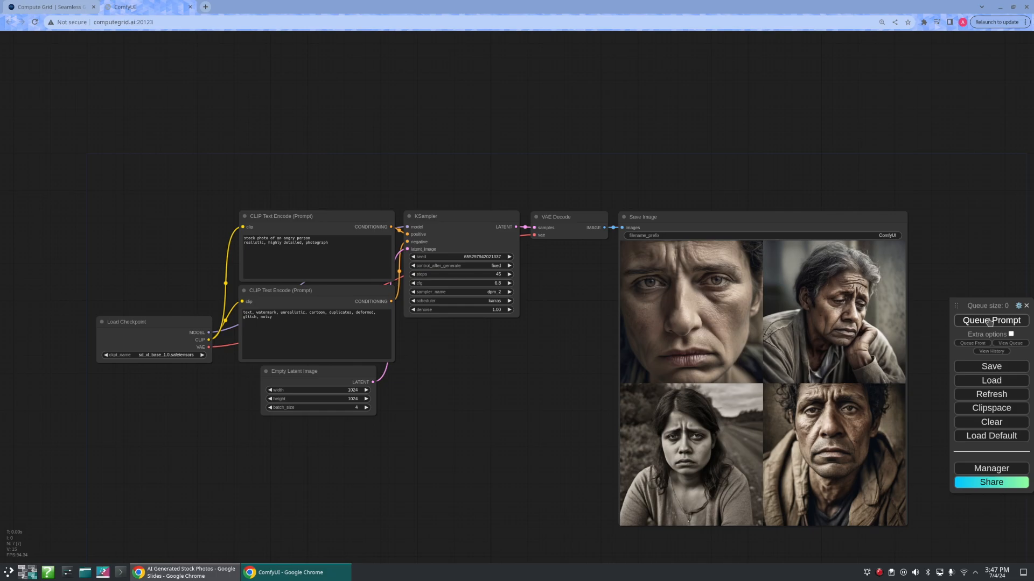
pyautogui.click(990, 321)
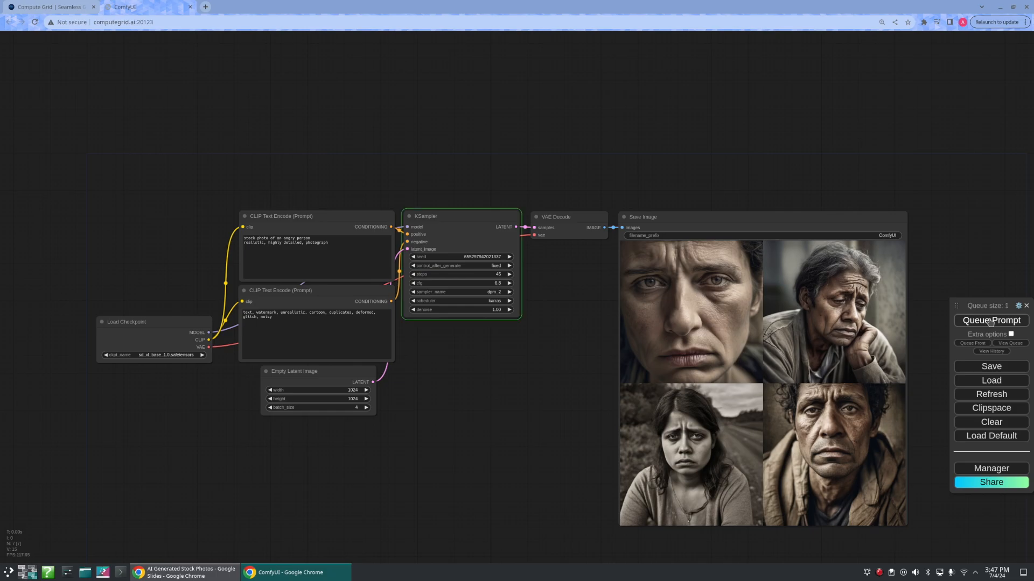